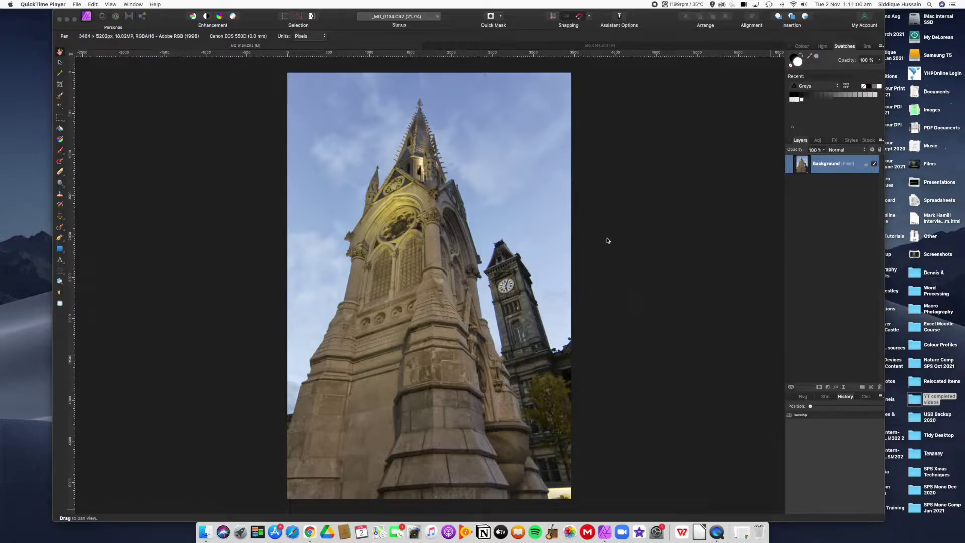
Look over the cloud photo and the monument photo, examining the rooftop edges beside the clock tower for colour fringing.
click(576, 47)
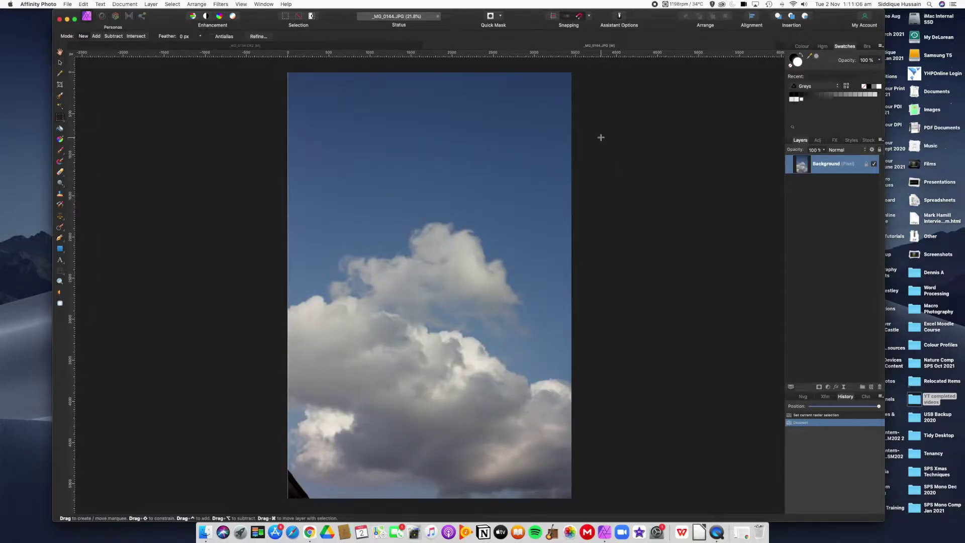
click(343, 47)
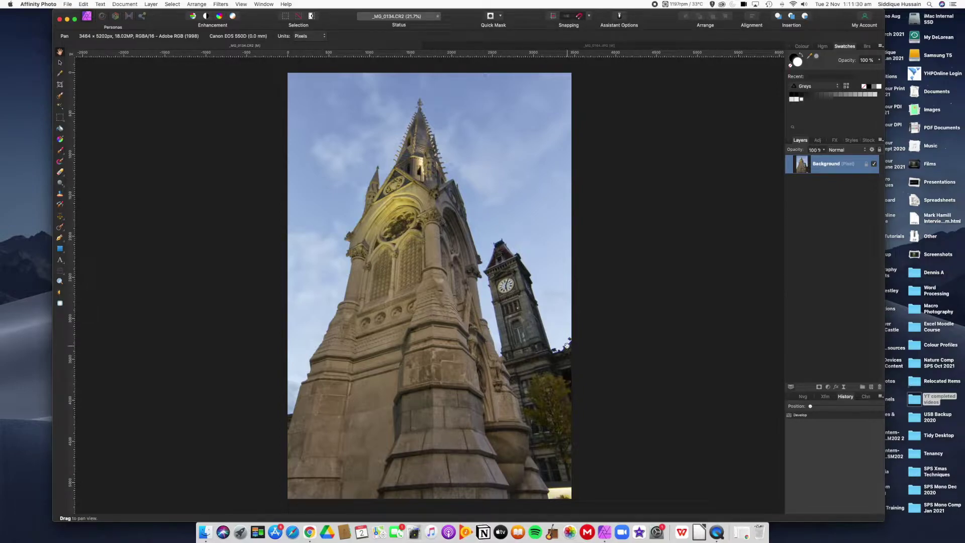
scroll(569, 349, up, 12)
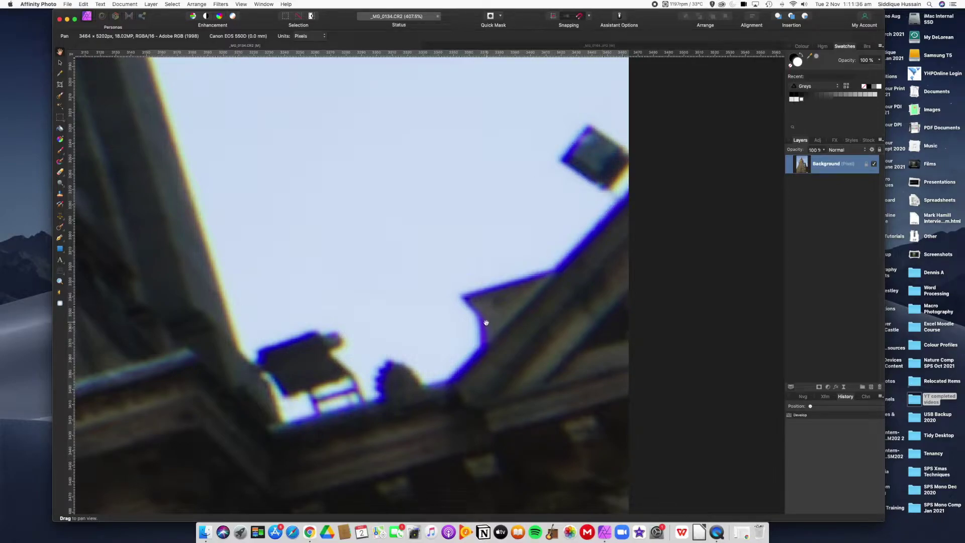
scroll(356, 334, down, 5)
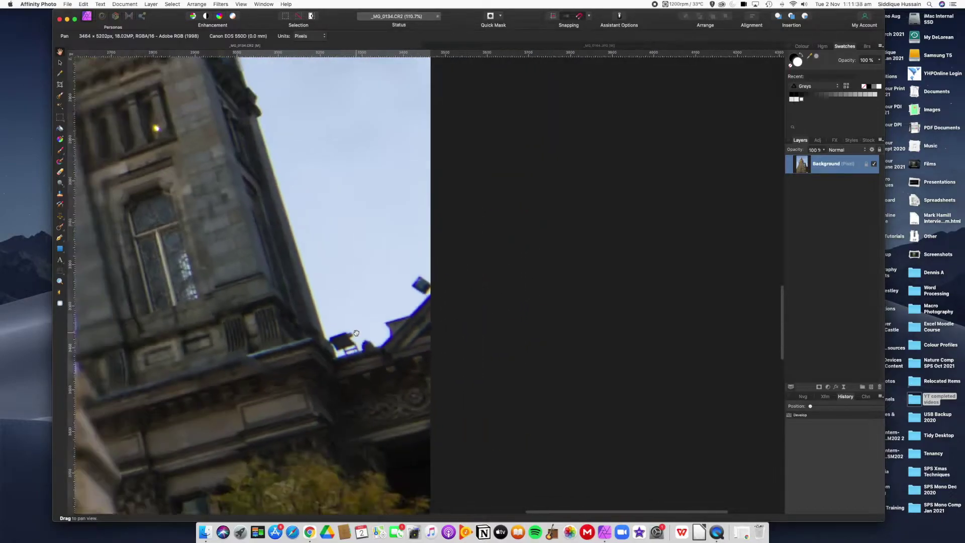
scroll(356, 333, down, 5)
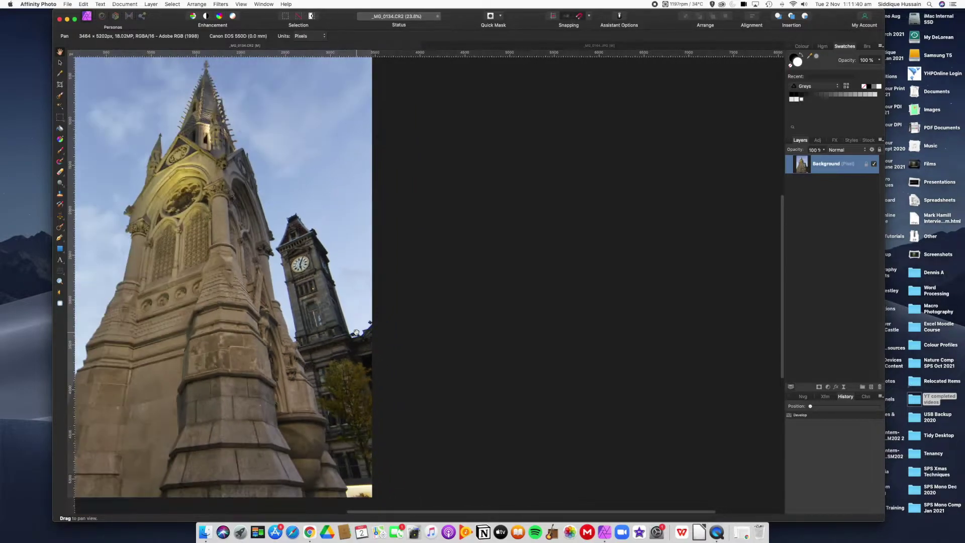
drag(297, 319, 437, 319)
scroll(437, 320, down, 1)
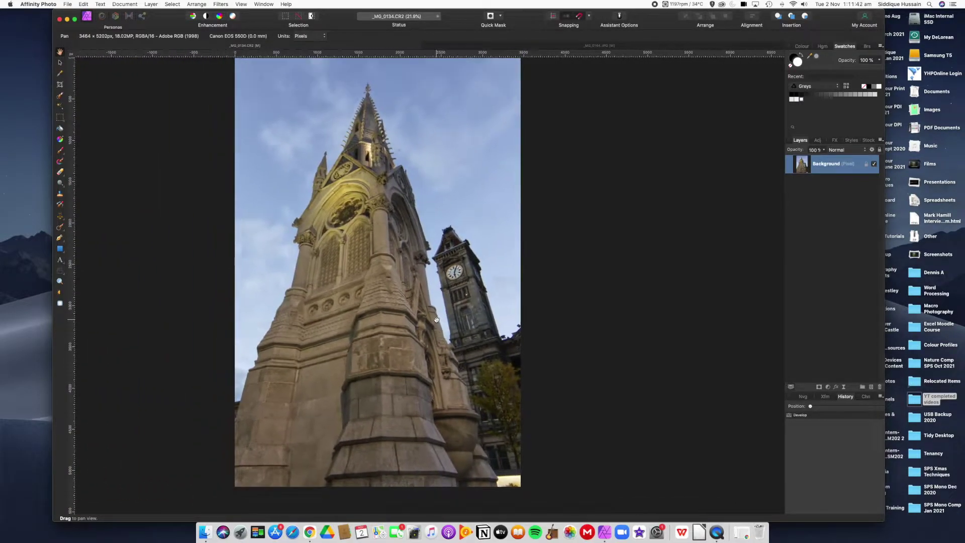
scroll(437, 320, down, 1)
drag(418, 286, 469, 291)
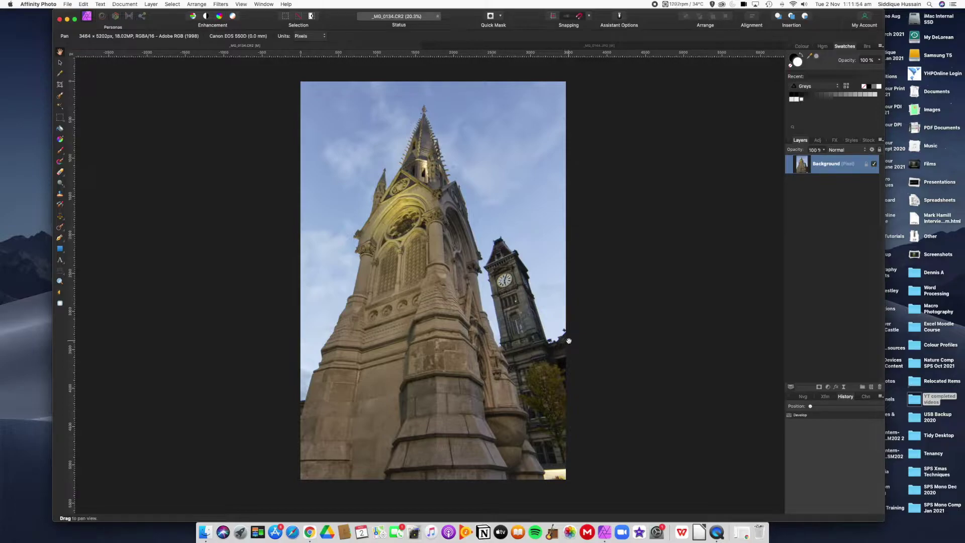
Open the monument photo in the Develop persona and enable Chromatic Aberration Reduction to treat the fringed rooftop edges.
scroll(569, 340, up, 10)
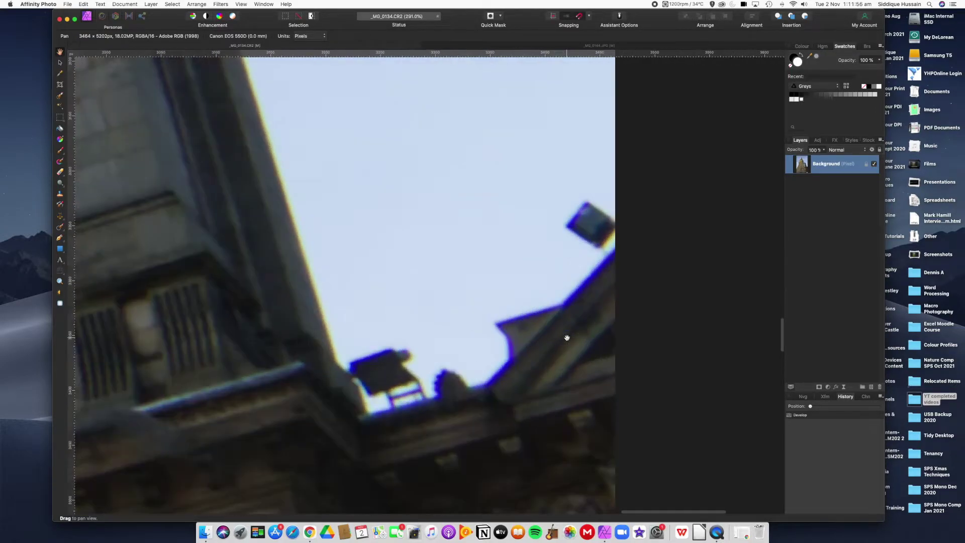
scroll(567, 338, up, 3)
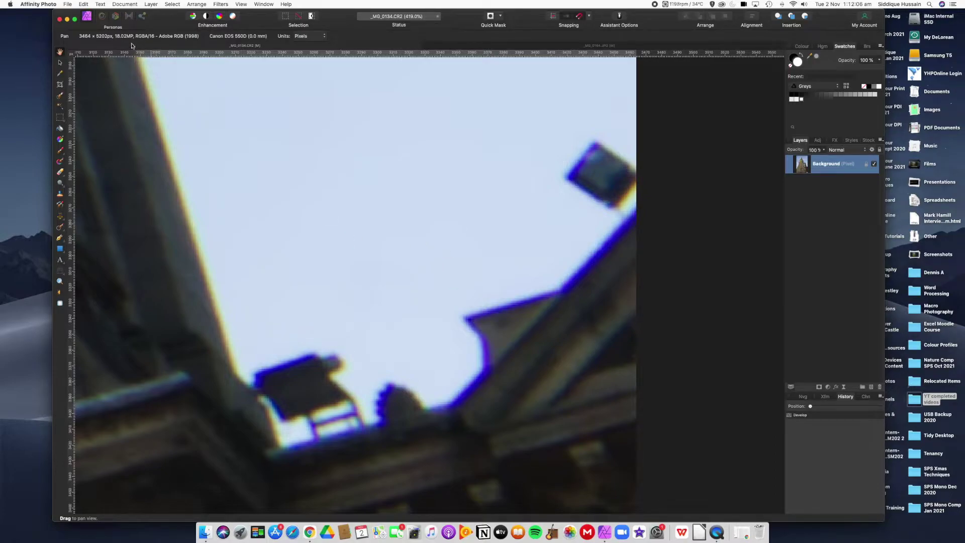
click(115, 18)
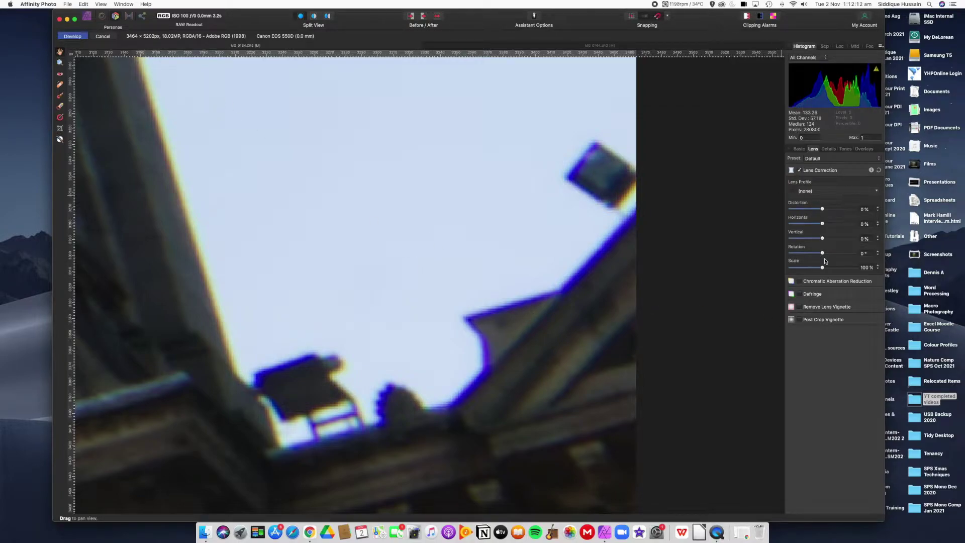
click(799, 149)
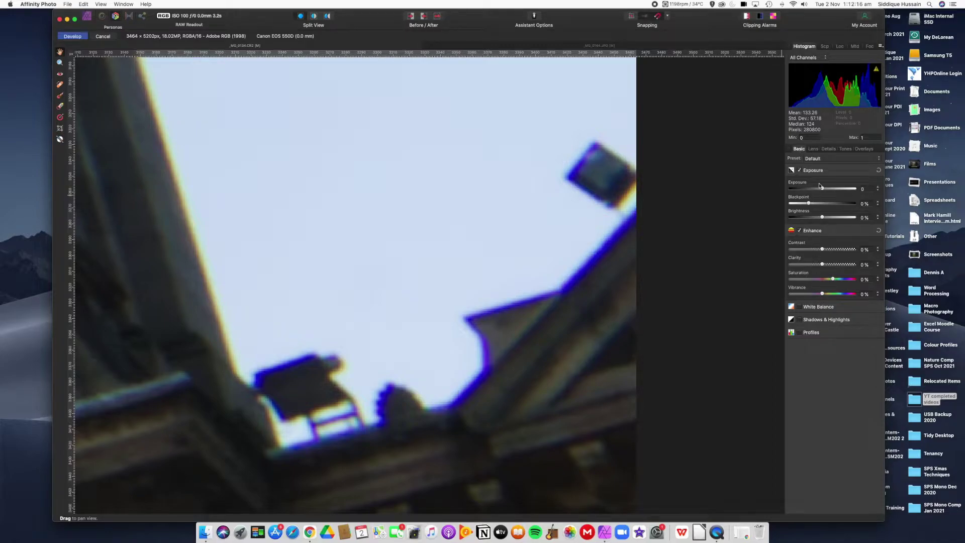
click(813, 149)
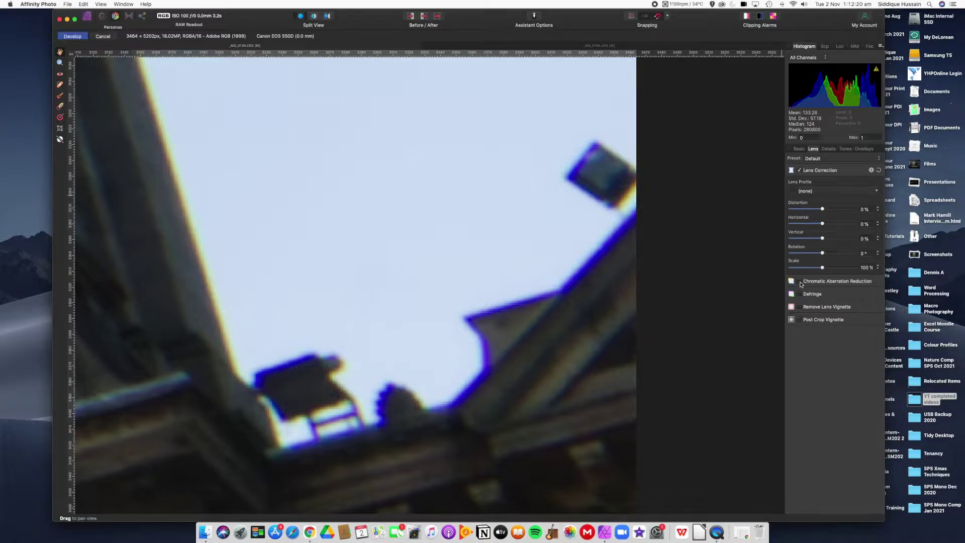
click(800, 282)
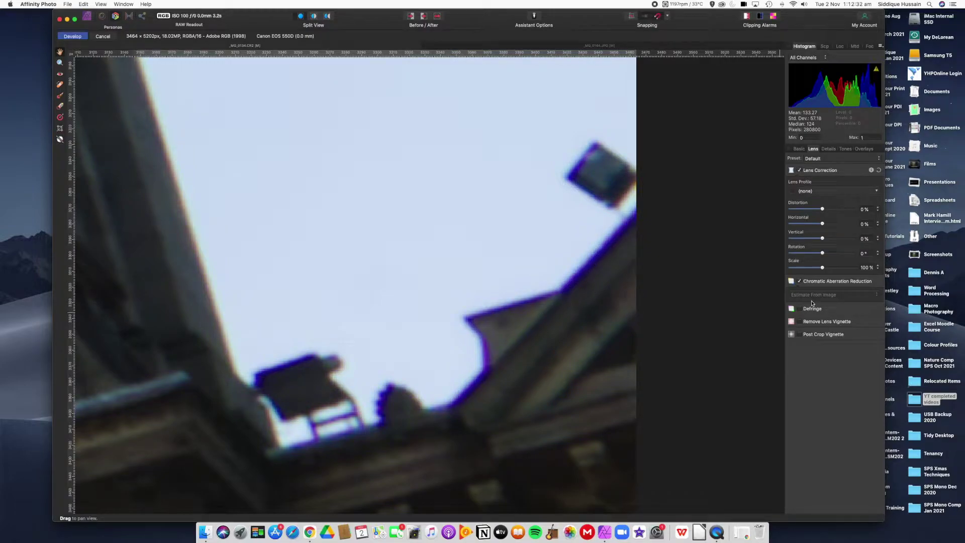
click(800, 281)
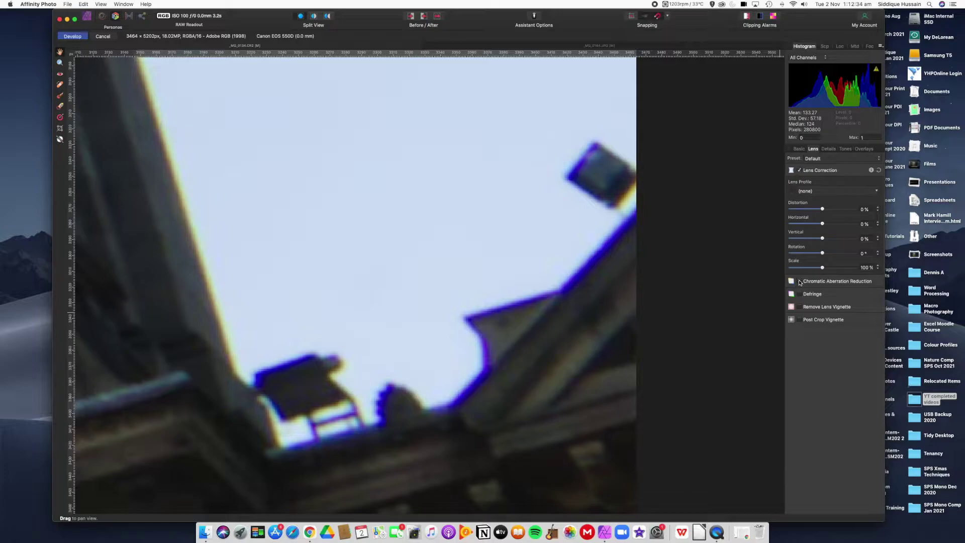
click(799, 282)
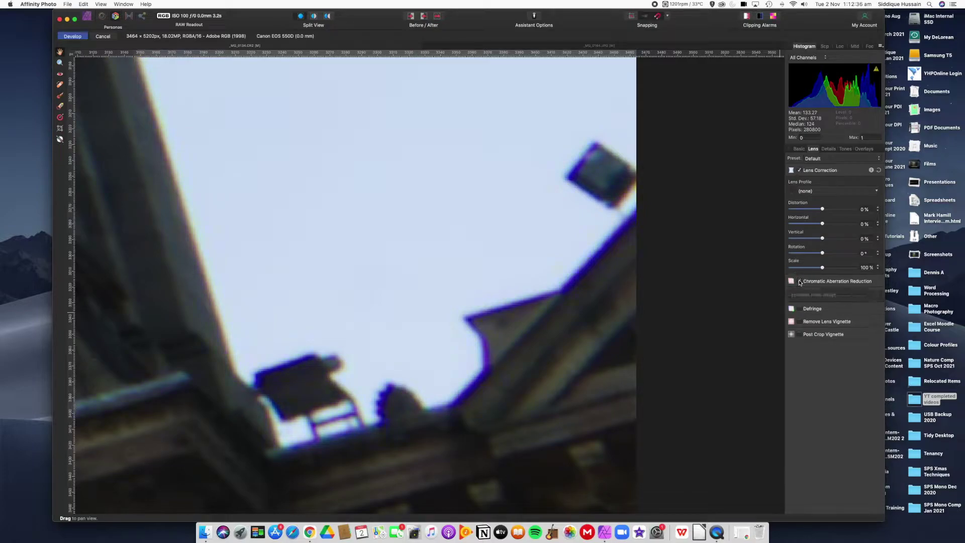
click(800, 281)
Enable Defringe with hue about 241.7, radius about 28.5 px, tolerance 54% and threshold 90%.
click(799, 310)
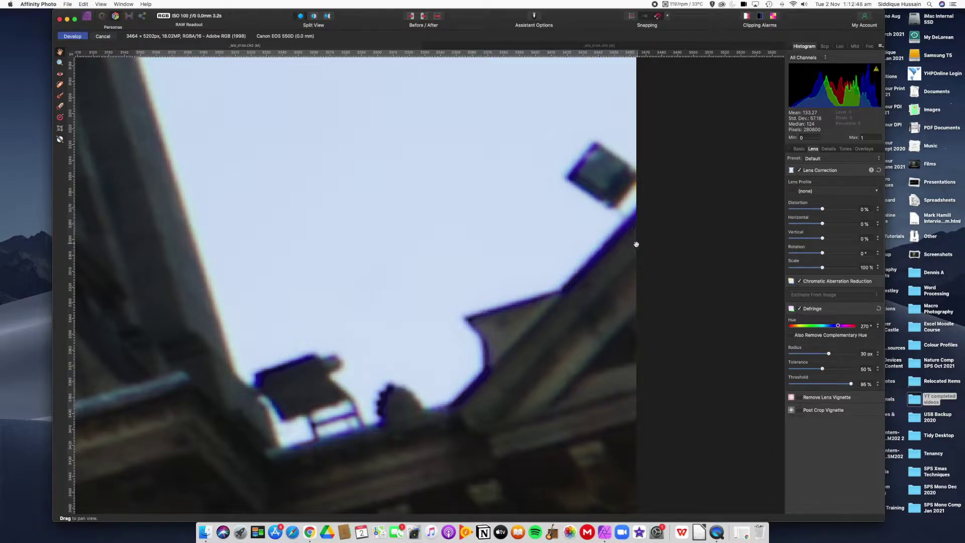
drag(838, 326, 833, 325)
drag(851, 385, 826, 355)
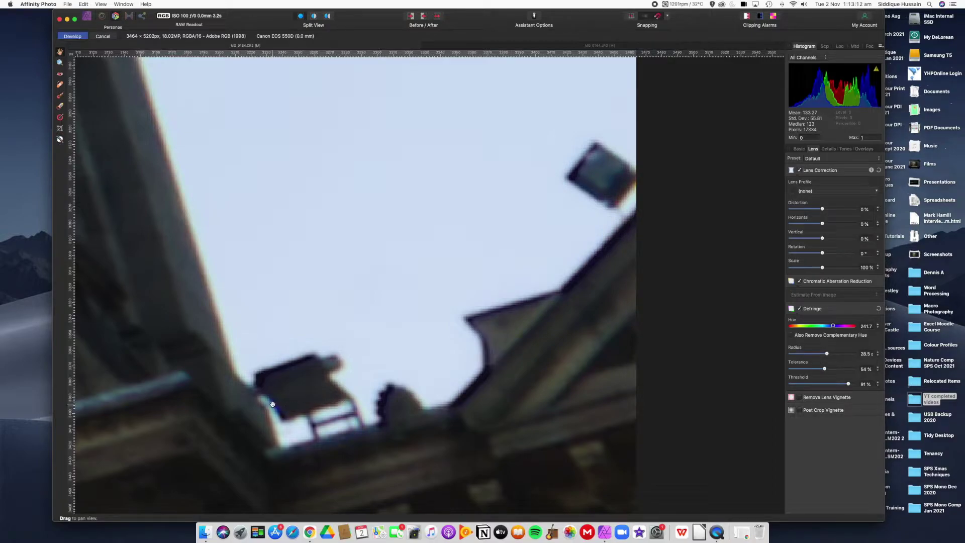
mouse_move(849, 385)
mouse_down()
mouse_move(856, 385)
mouse_move(840, 385)
mouse_move(849, 385)
mouse_up()
Check the defringed rooftop edges and commit the Develop adjustments to the monument photo.
key(super+0)
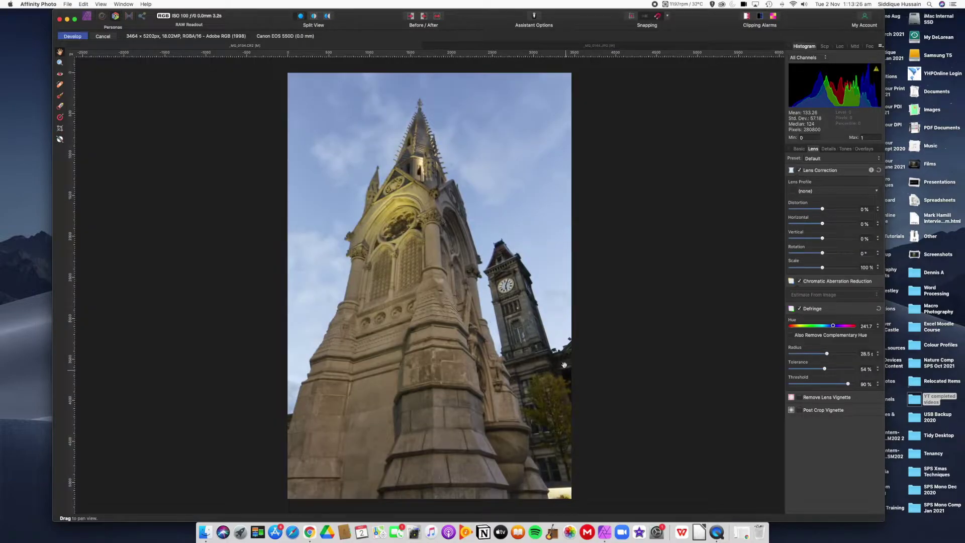
scroll(565, 346, up, 10)
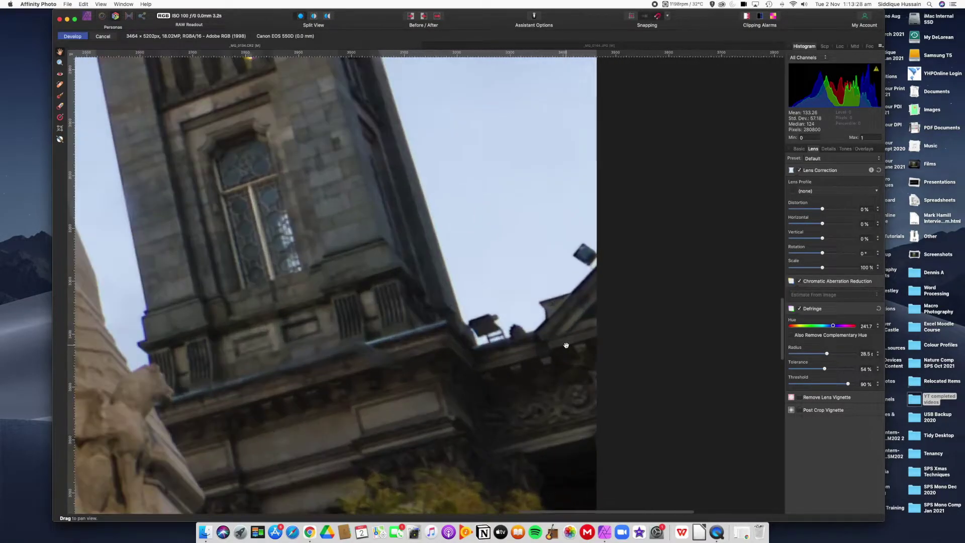
scroll(556, 336, down, 8)
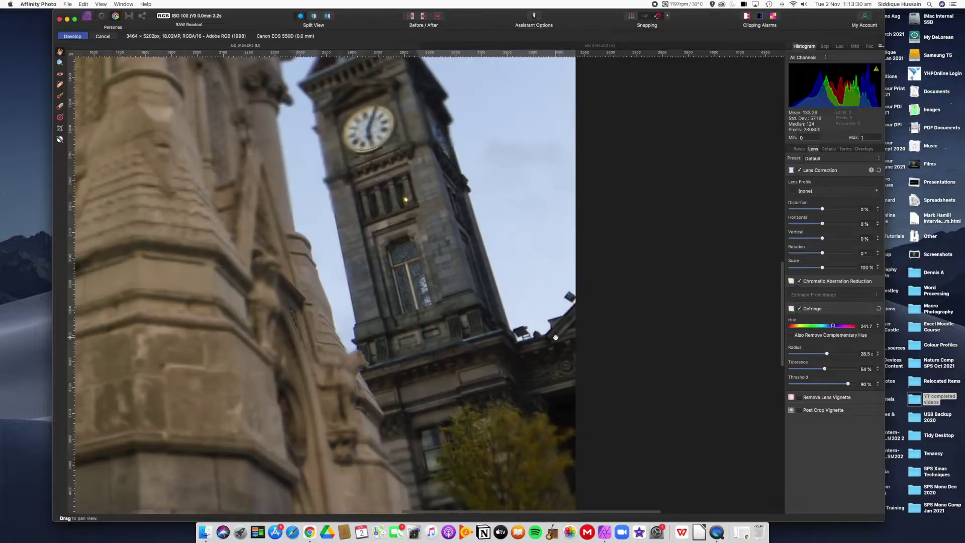
scroll(555, 337, down, 6)
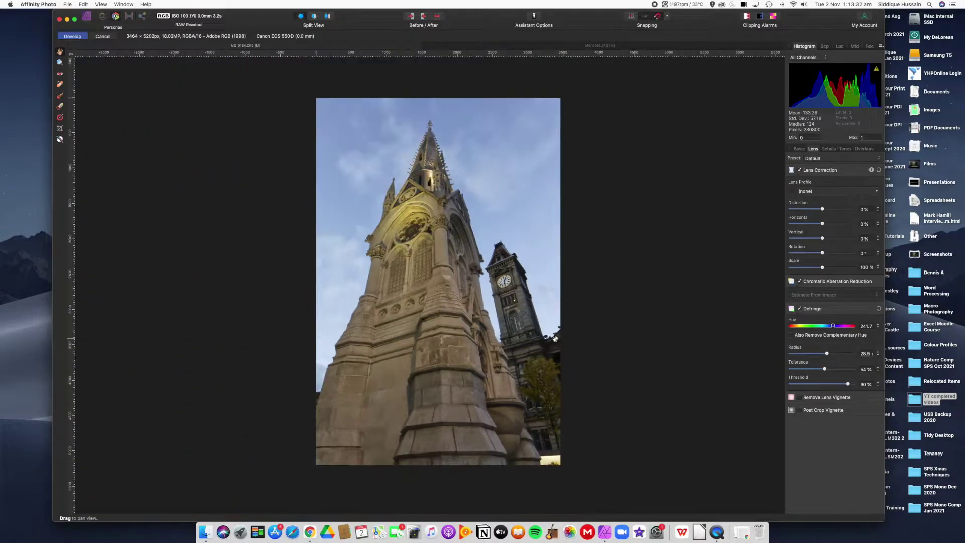
scroll(554, 338, up, 1)
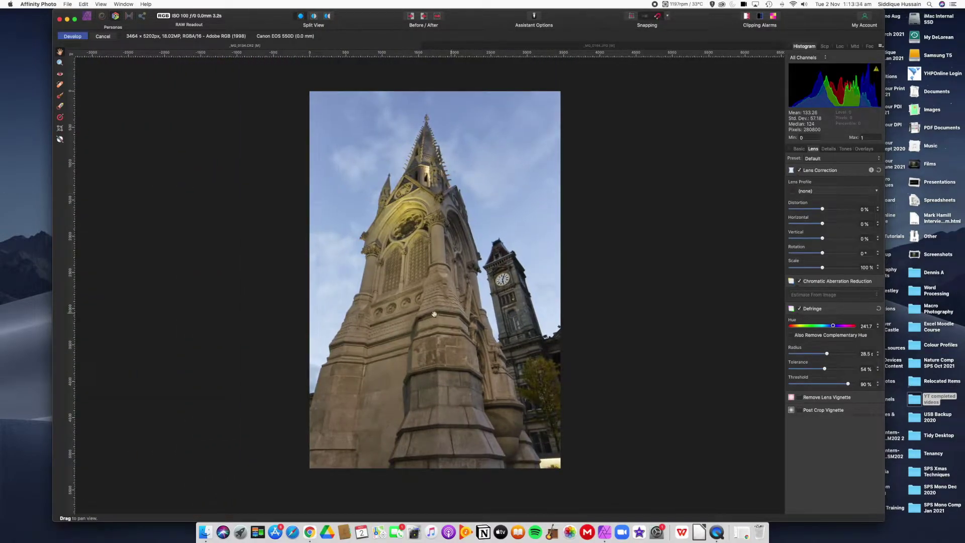
click(73, 37)
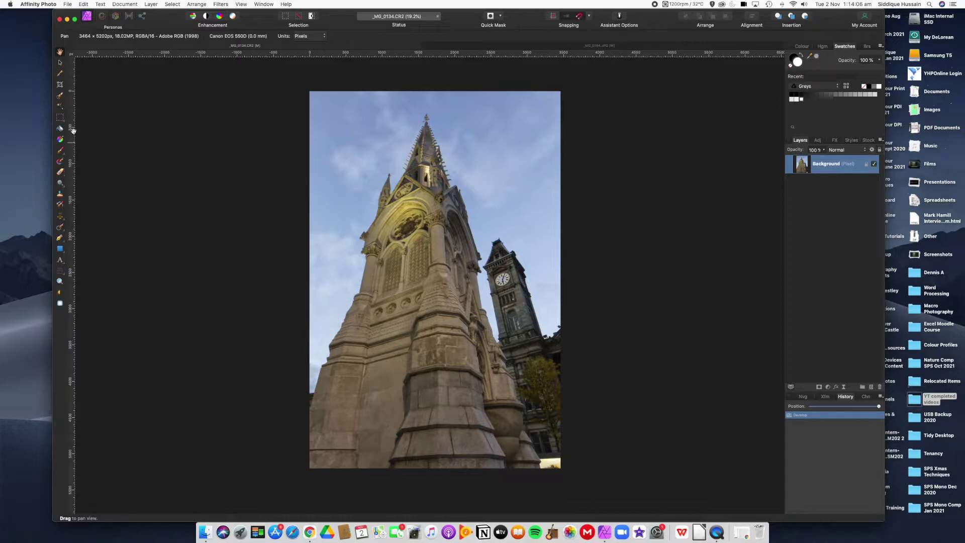
Select the sky on both sides of the spire with the Selection Brush at a width of 288 px, snapping to edges.
click(61, 96)
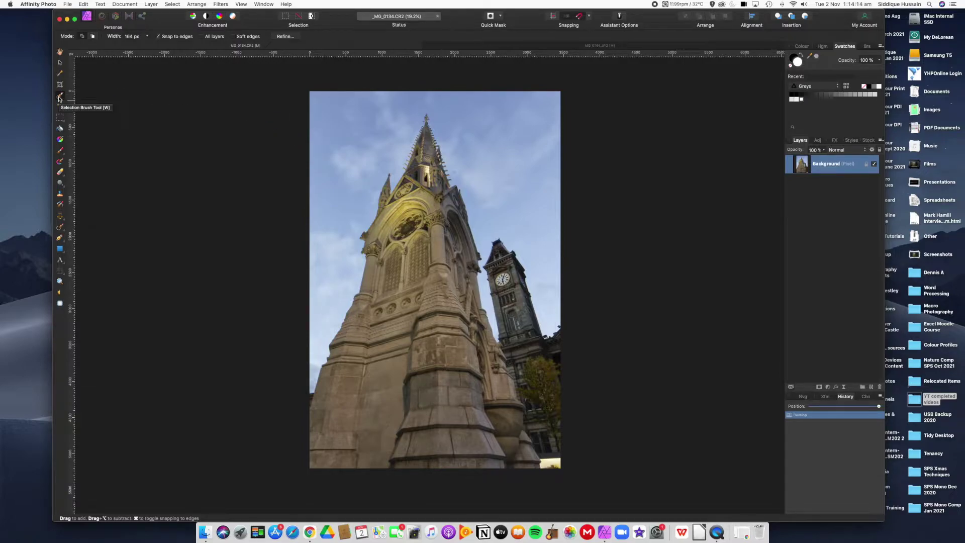
key(bracketright)
key(bracketright)
key(bracketright)
drag(314, 96, 350, 144)
mouse_move(466, 100)
mouse_down()
mouse_move(497, 105)
mouse_move(522, 145)
mouse_up()
Check the sky selection's edges around the clock tower and spire tip, and open Refine Selection clear of the image.
scroll(551, 331, up, 5)
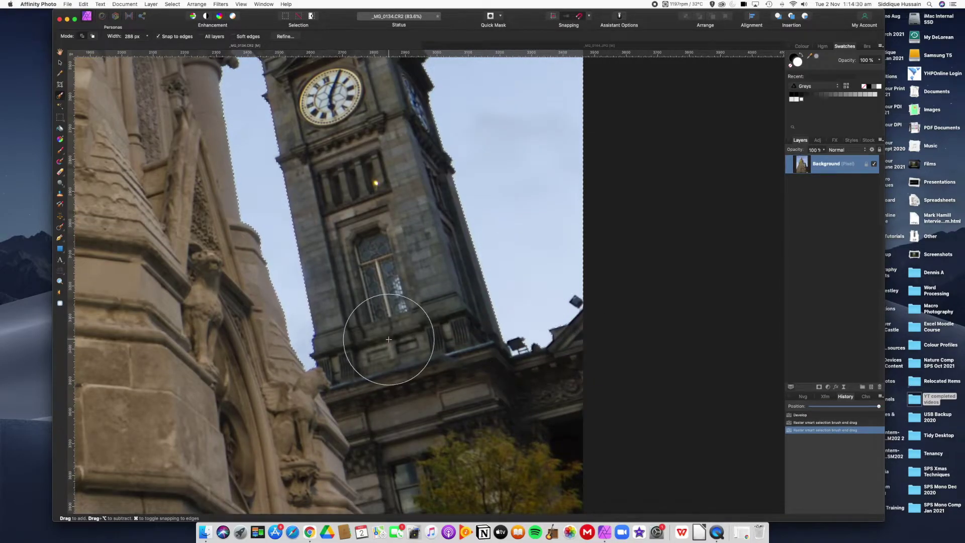
scroll(351, 354, down, 2)
scroll(279, 238, down, 4)
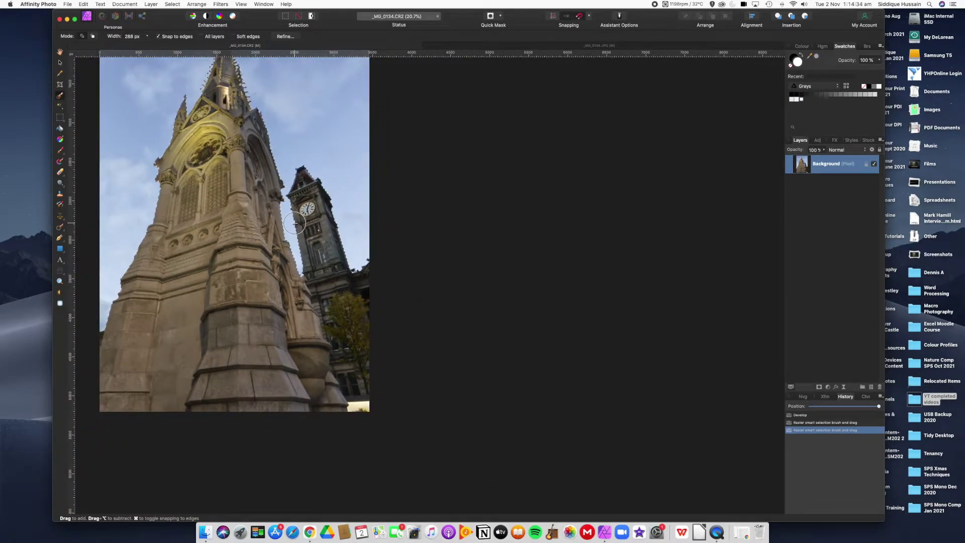
key(space)
key(super+0)
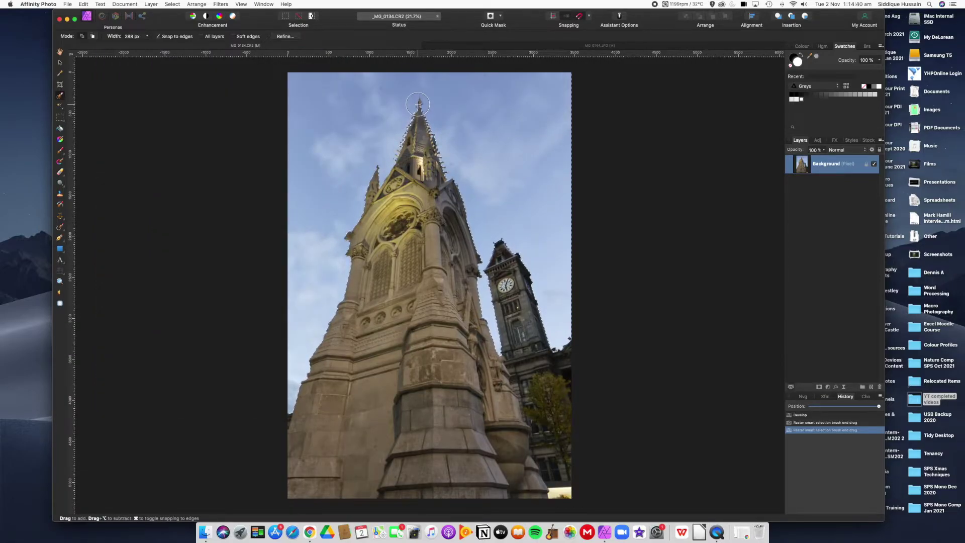
scroll(410, 119, up, 5)
scroll(422, 112, down, 5)
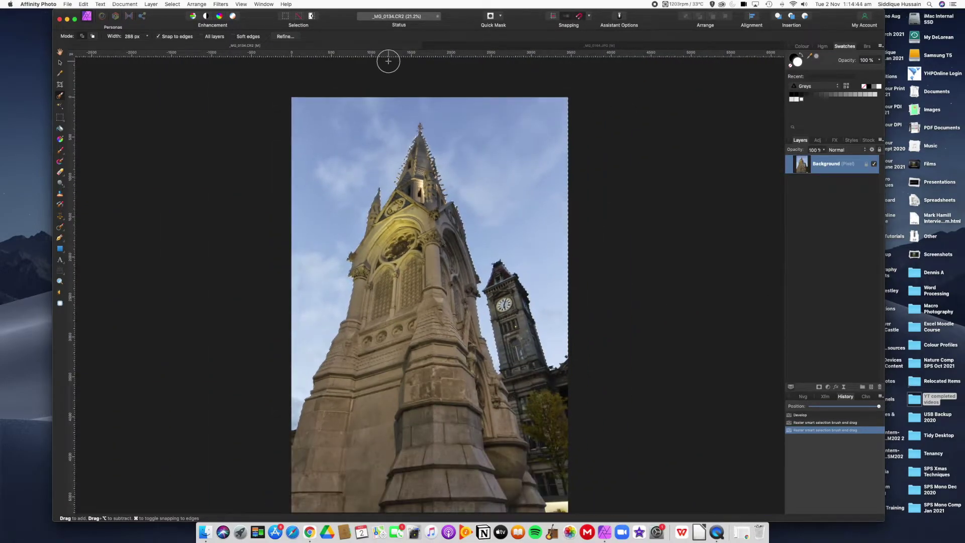
key(alt+super+r)
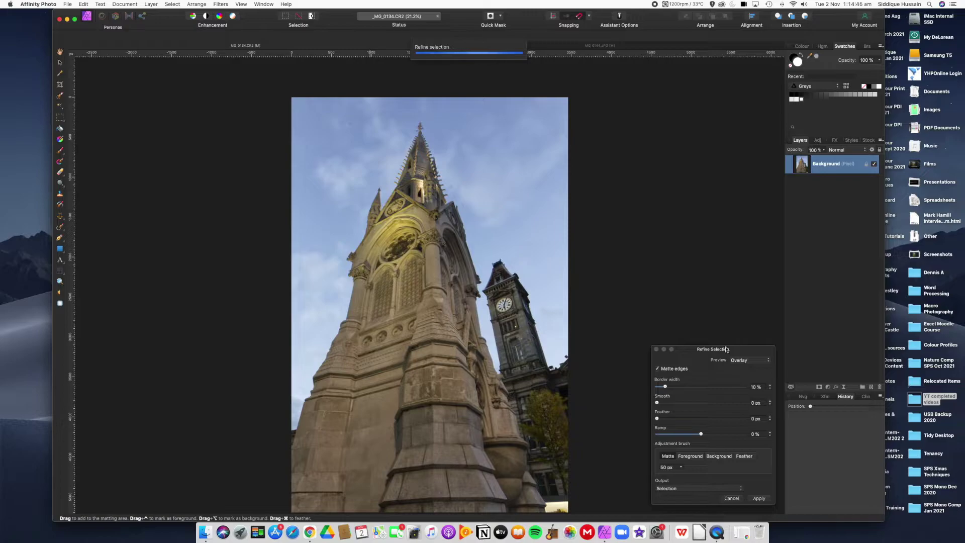
drag(686, 350, 662, 197)
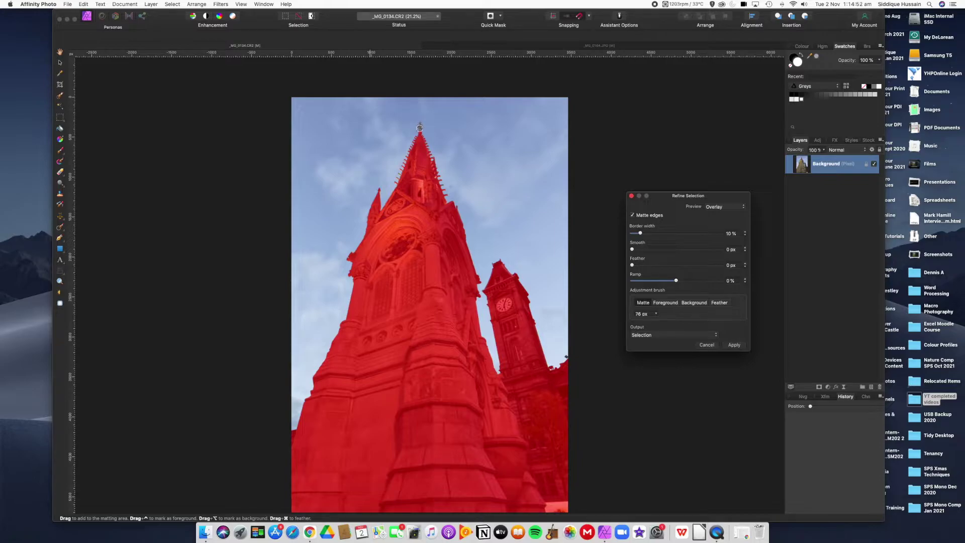
Brush with Matte over the spire's finial, the ornaments on both sides of the spire and the small side pinnacle.
scroll(419, 128, up, 5)
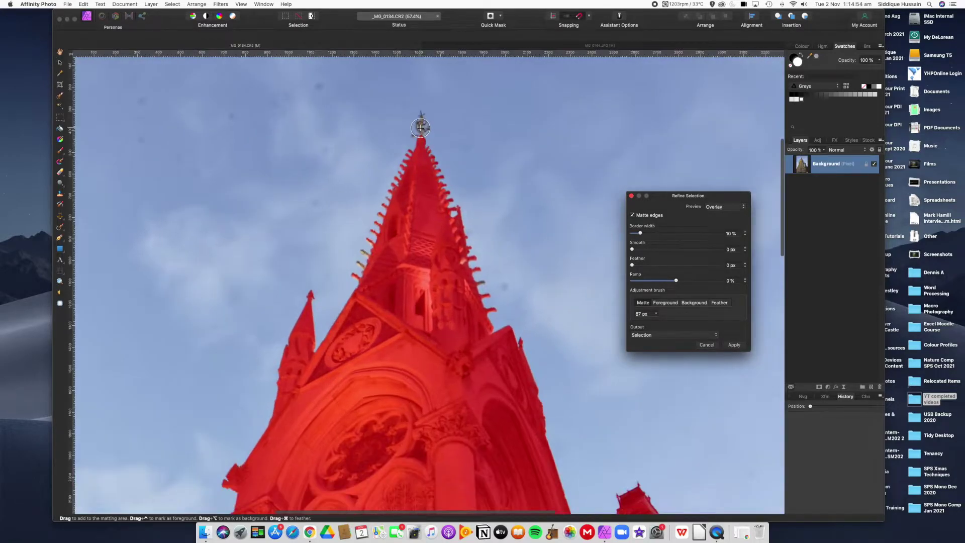
mouse_move(422, 121)
mouse_down()
mouse_move(409, 135)
mouse_move(427, 122)
mouse_up()
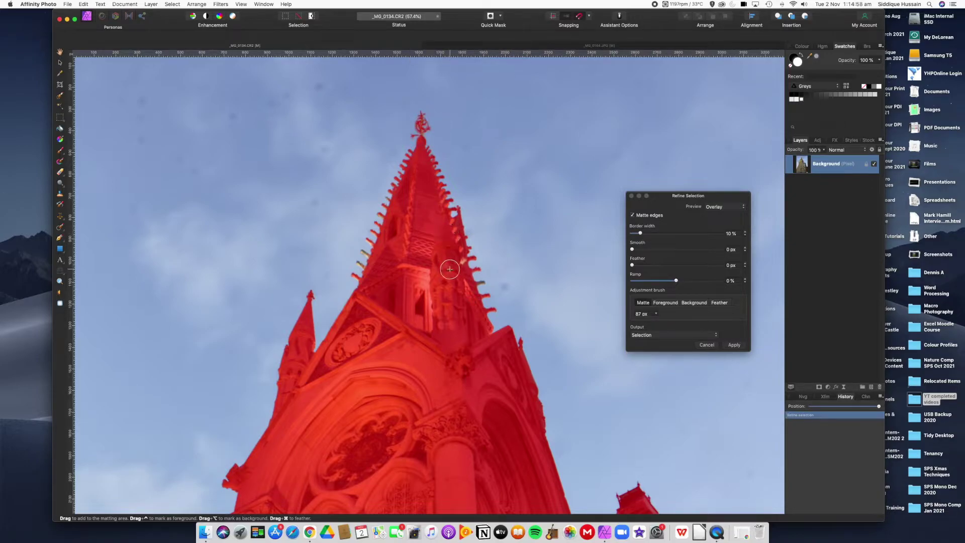
drag(472, 287, 475, 285)
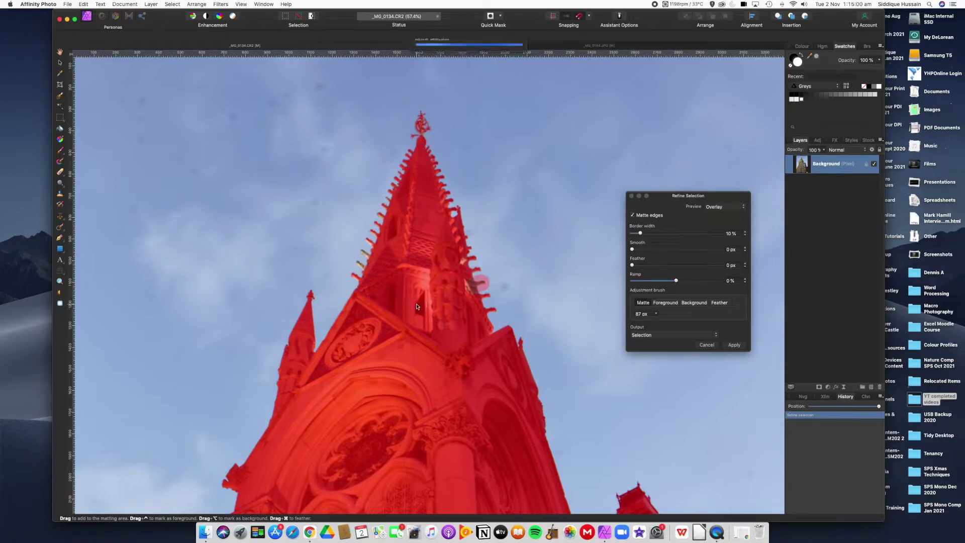
mouse_move(370, 274)
mouse_down()
mouse_move(355, 254)
mouse_move(363, 250)
mouse_up()
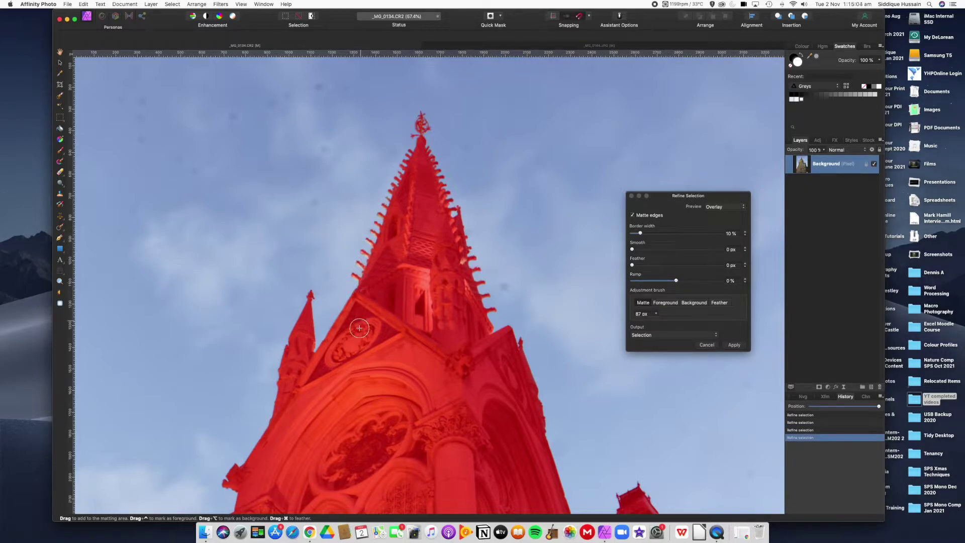
mouse_move(309, 316)
mouse_down()
mouse_move(317, 286)
mouse_move(315, 296)
mouse_up()
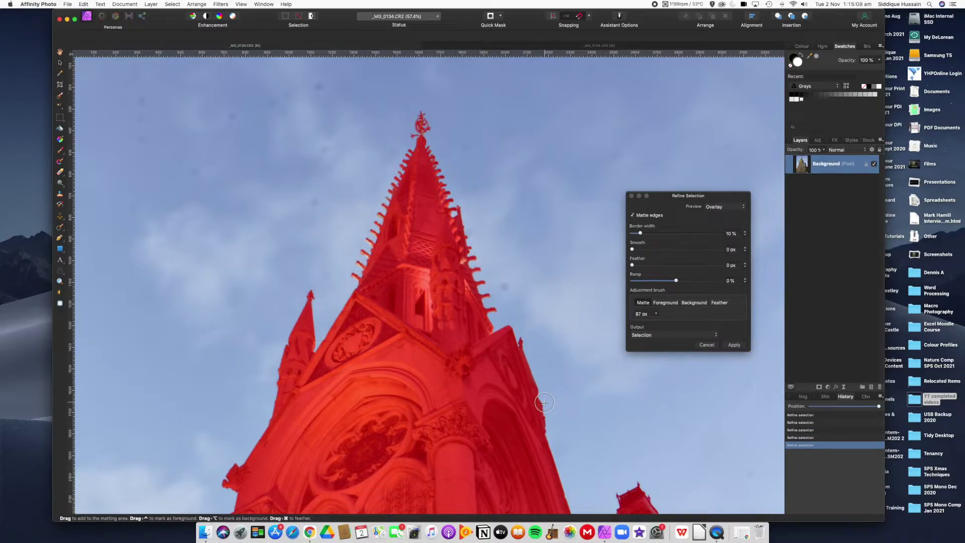
Matte the dark rooftop detail beside the clock tower at the photo's edge with the 87 px adjustment brush.
key(space)
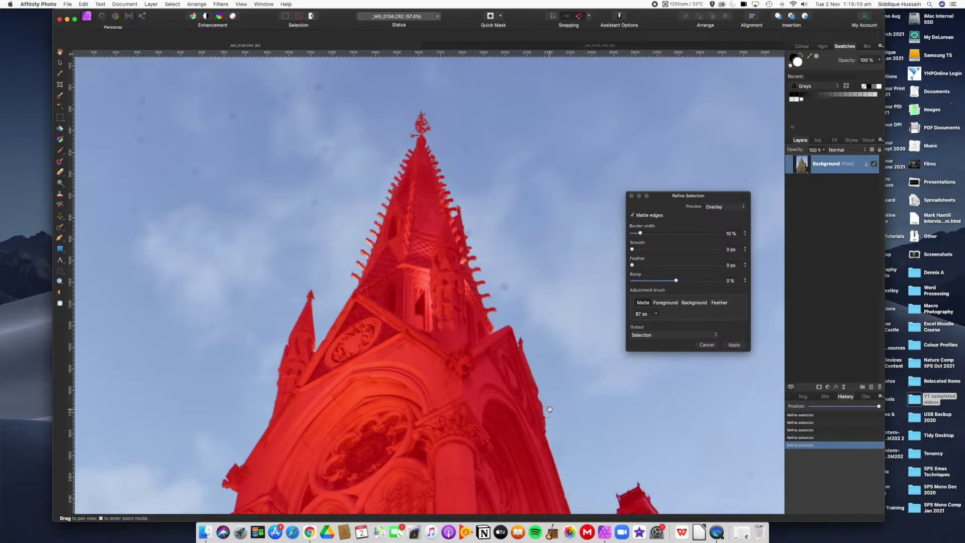
drag(549, 409, 445, 312)
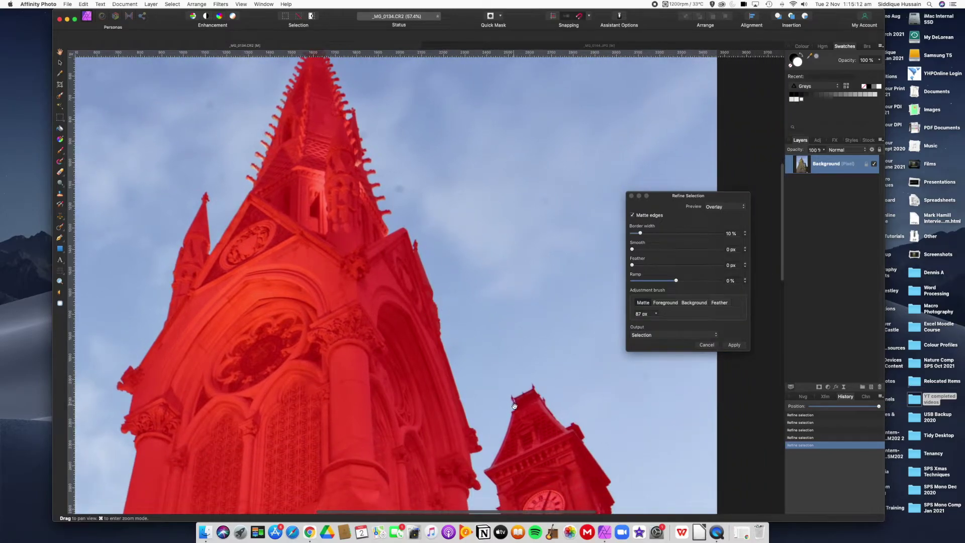
drag(513, 406, 446, 312)
drag(497, 420, 423, 325)
drag(465, 393, 409, 389)
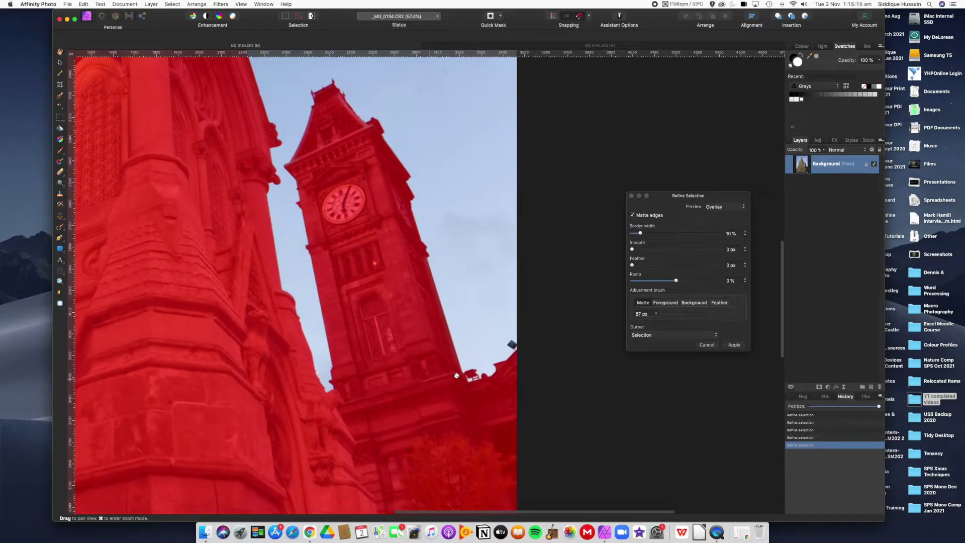
click(508, 344)
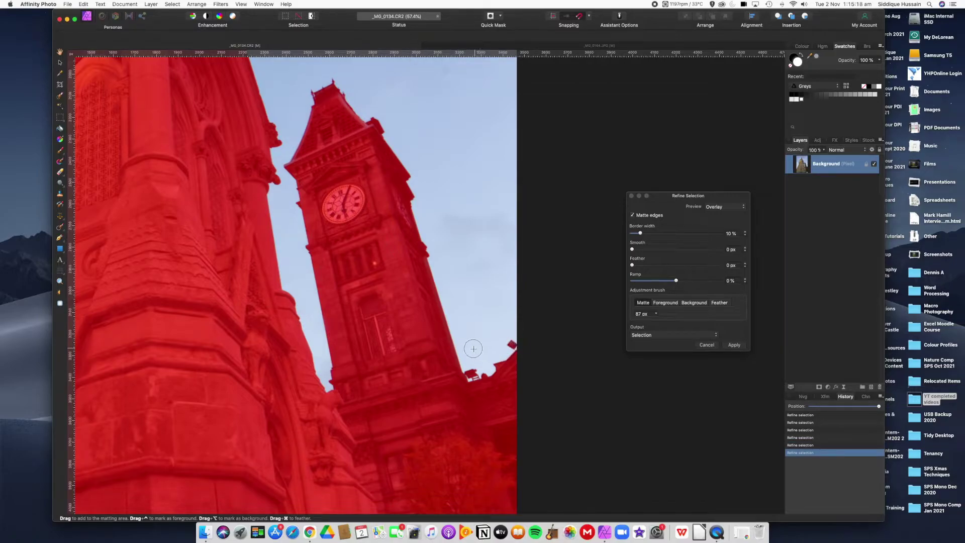
Check the overlay along the monument's left edge and brush with Matte over the ornaments on the spire's left side.
mouse_move(339, 382)
mouse_down()
mouse_move(410, 297)
mouse_move(405, 288)
mouse_move(510, 297)
mouse_up()
drag(278, 325, 438, 262)
mouse_move(315, 384)
mouse_down()
mouse_move(421, 305)
mouse_move(402, 388)
mouse_up()
drag(370, 264, 361, 390)
drag(354, 216, 355, 296)
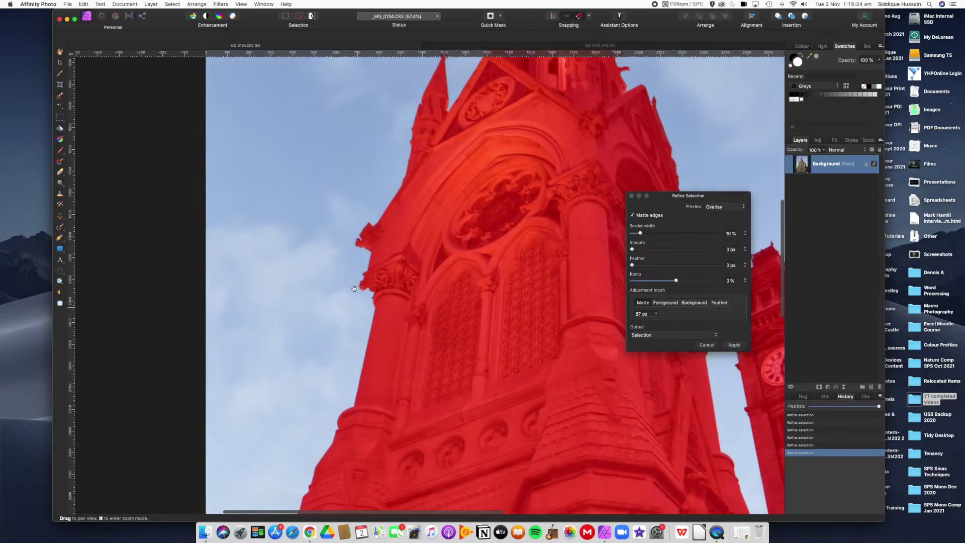
scroll(366, 264, up, 5)
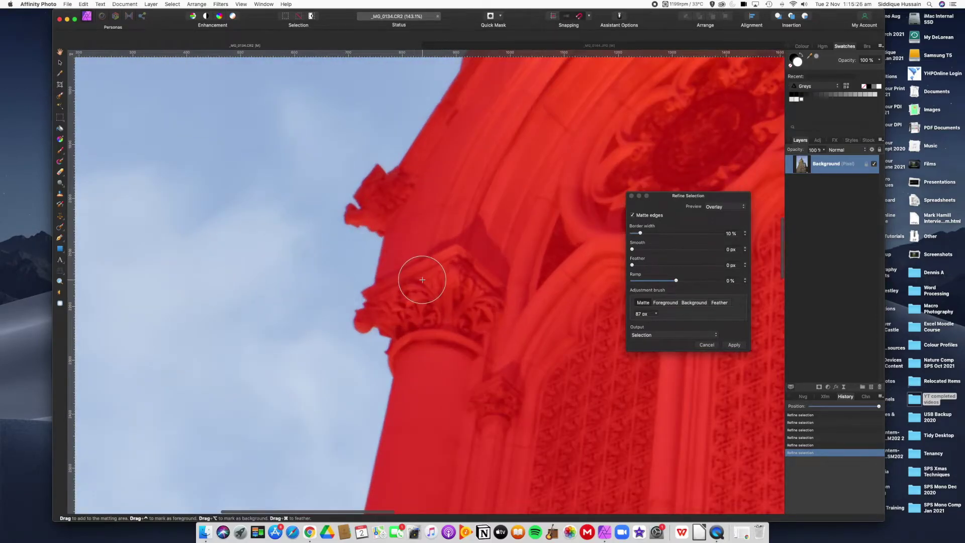
key(space)
drag(482, 250, 287, 357)
drag(361, 182, 381, 260)
mouse_move(412, 204)
mouse_down()
mouse_move(356, 273)
mouse_move(339, 334)
mouse_up()
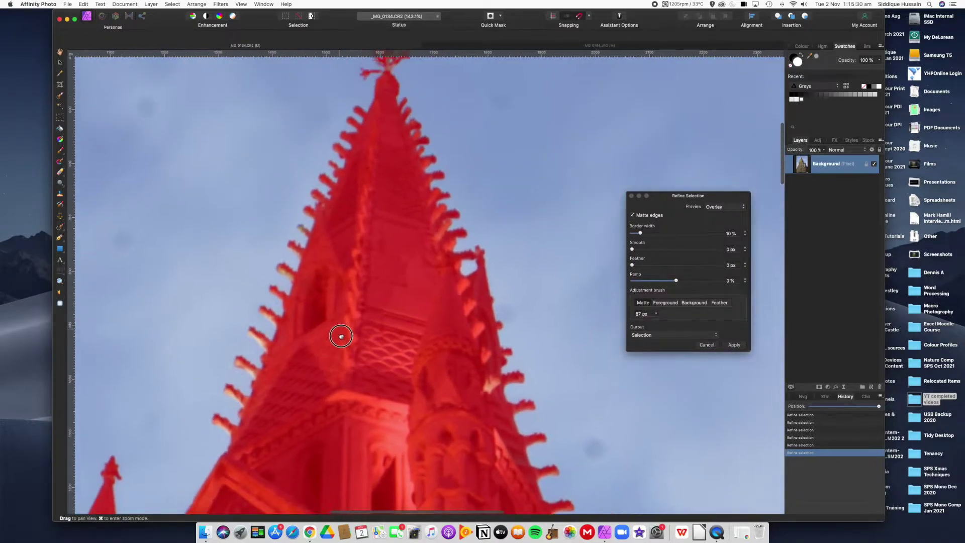
drag(311, 244, 302, 227)
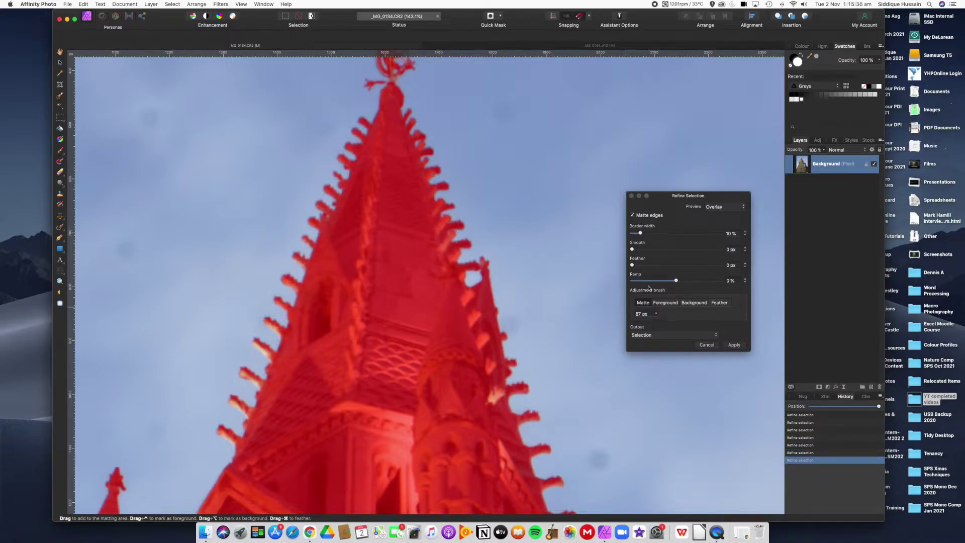
Set the refinement's feather to 2.1 px while judging the edge of a spire ornament at pixel level.
scroll(497, 254, up, 8)
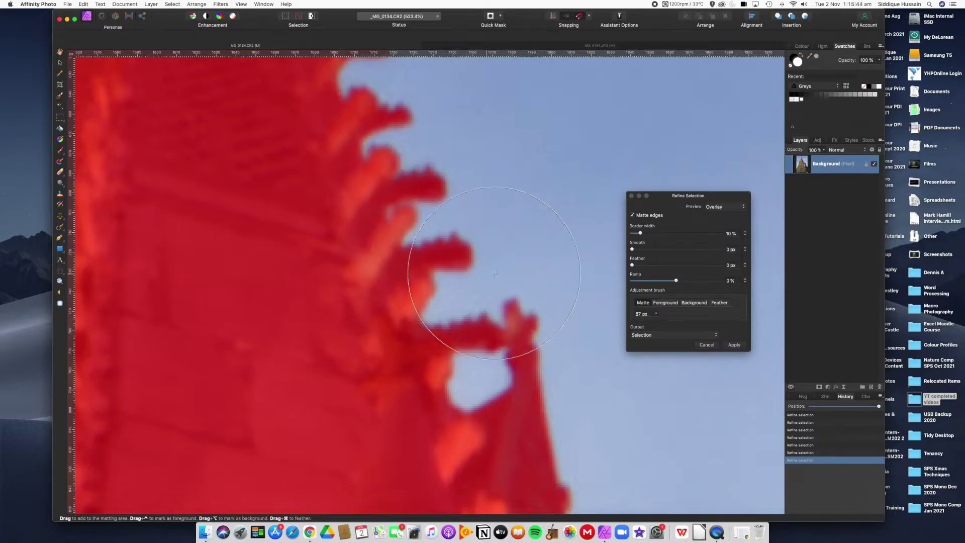
drag(632, 266, 650, 269)
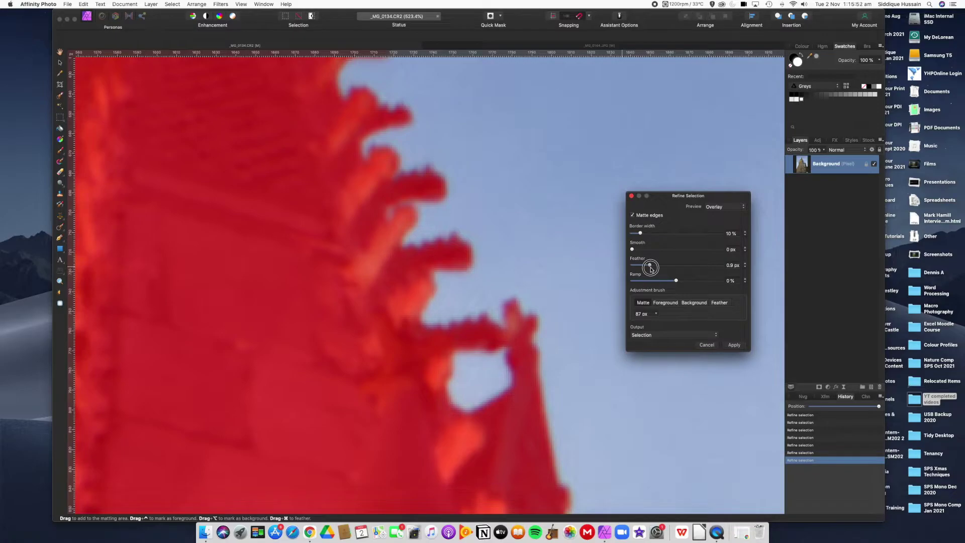
scroll(441, 254, up, 10)
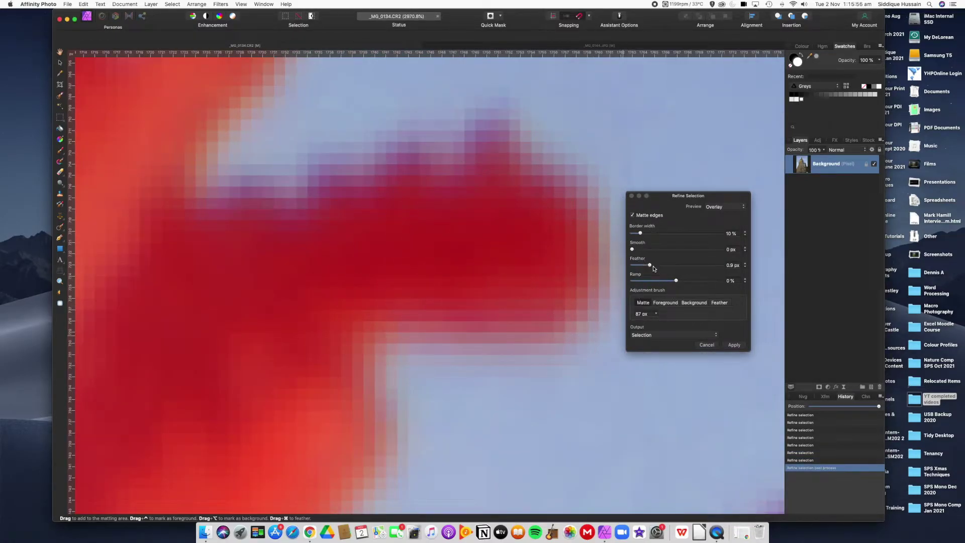
mouse_move(652, 266)
mouse_down()
mouse_move(627, 267)
mouse_move(658, 266)
mouse_up()
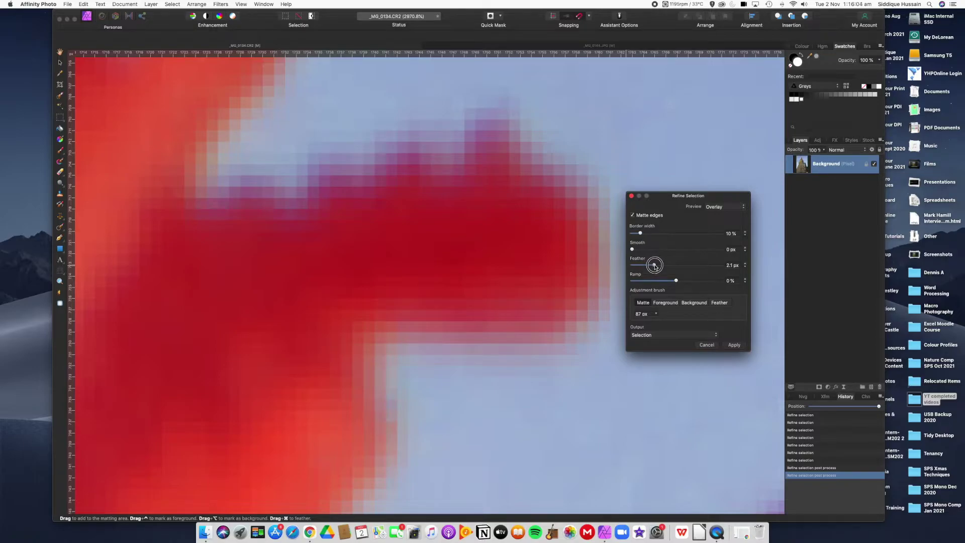
drag(654, 267, 655, 267)
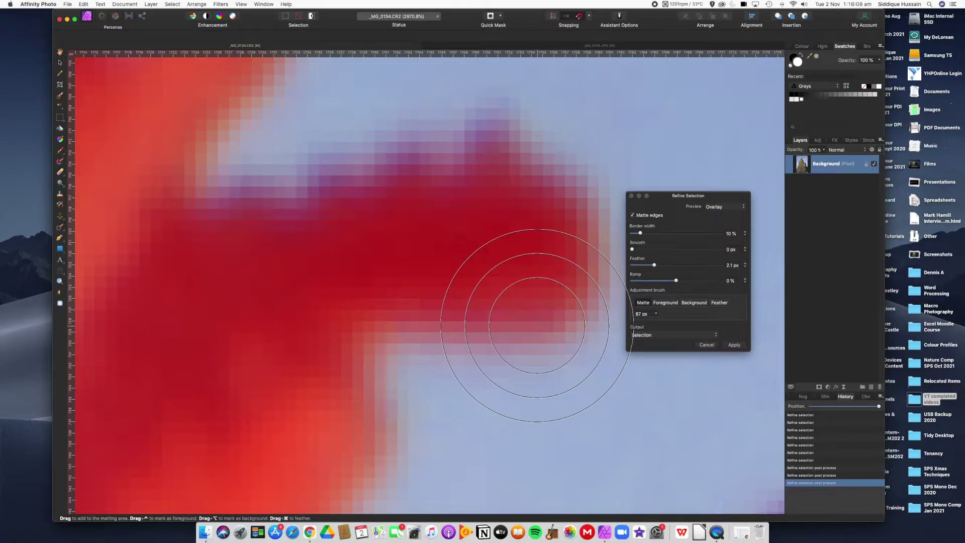
Keep the refinement's output as Selection and apply it to the whole photo.
key(super+0)
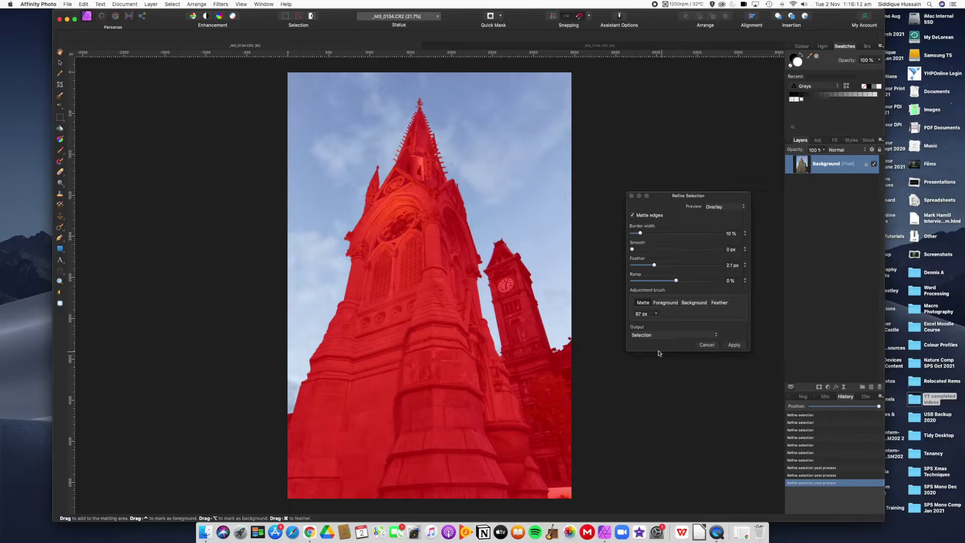
click(705, 335)
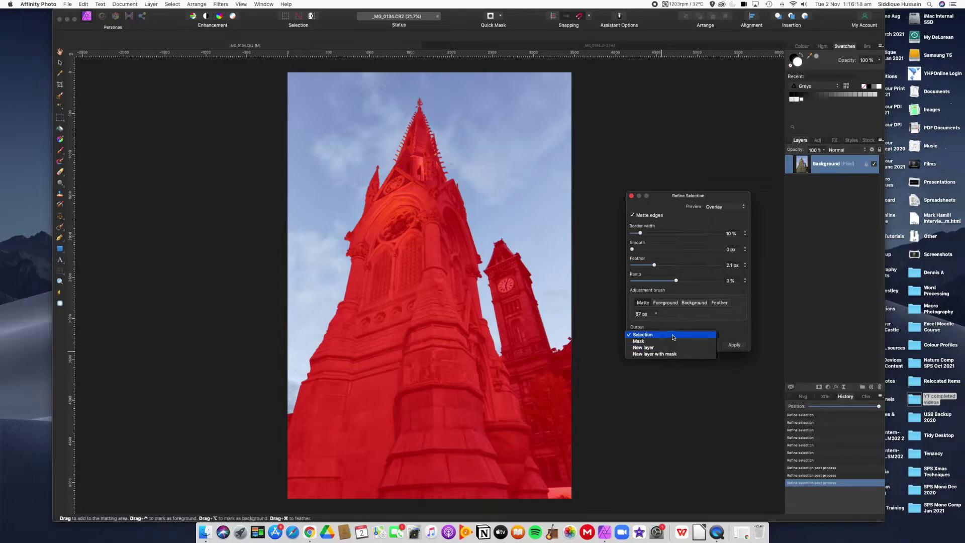
click(654, 335)
click(733, 346)
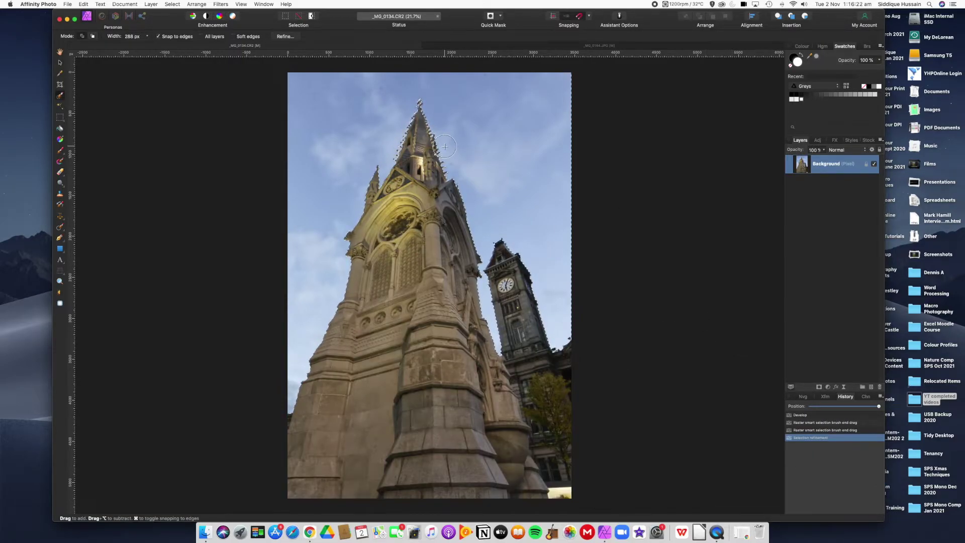
Check the refined selection's edges around the spire and cut the selected sky out of the Background layer.
scroll(442, 161, up, 5)
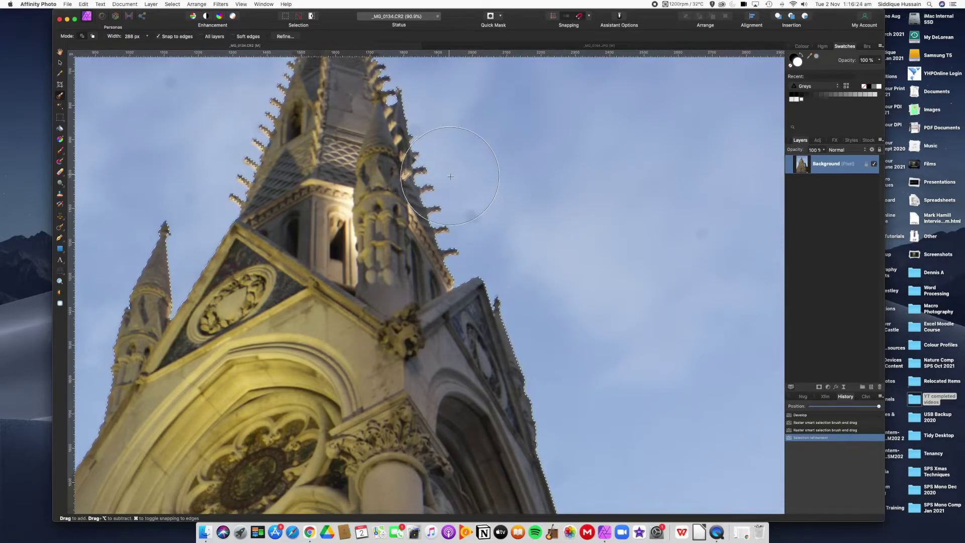
scroll(495, 278, down, 2)
scroll(494, 278, down, 6)
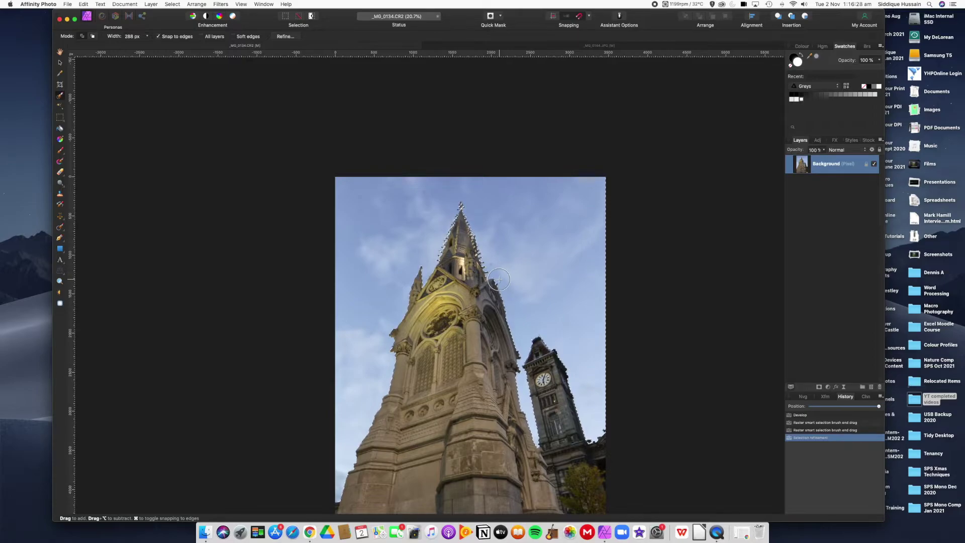
key(super+0)
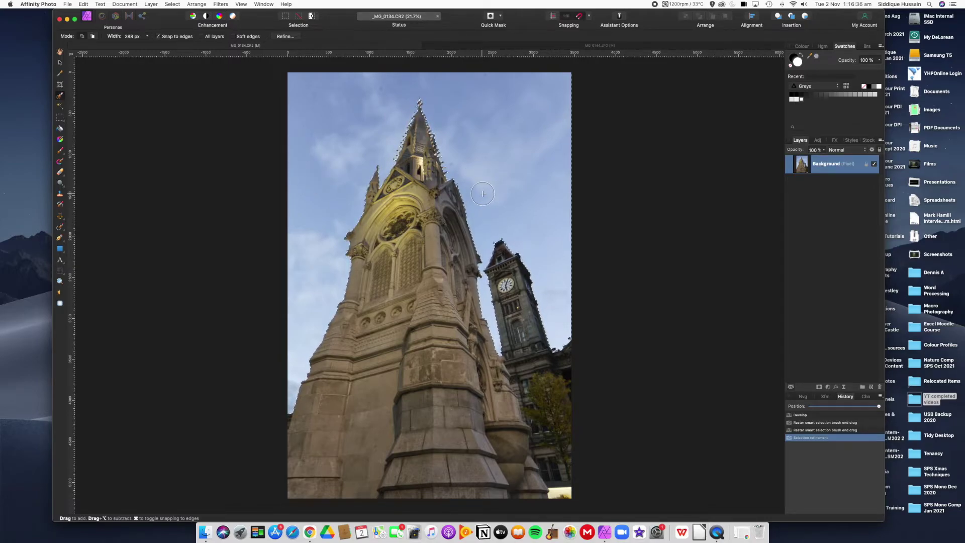
click(83, 4)
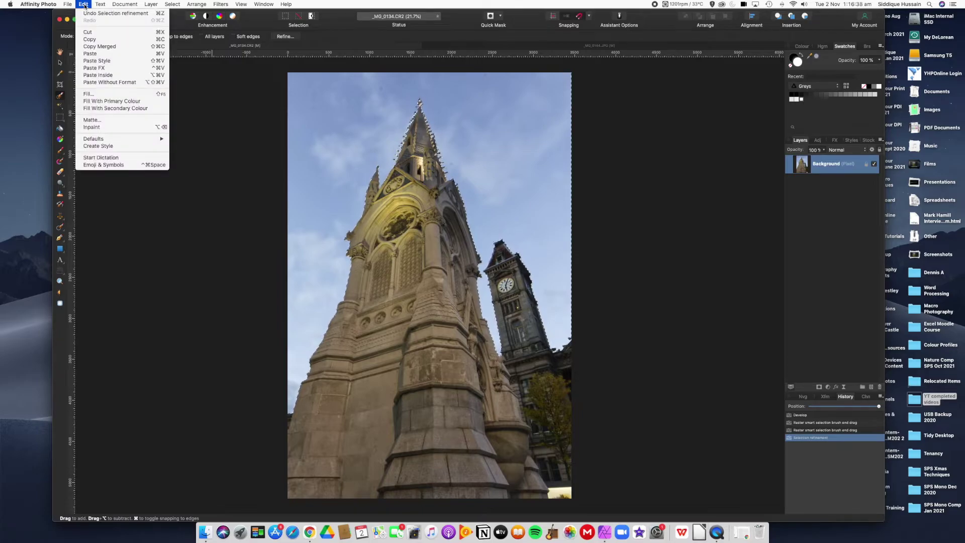
click(99, 33)
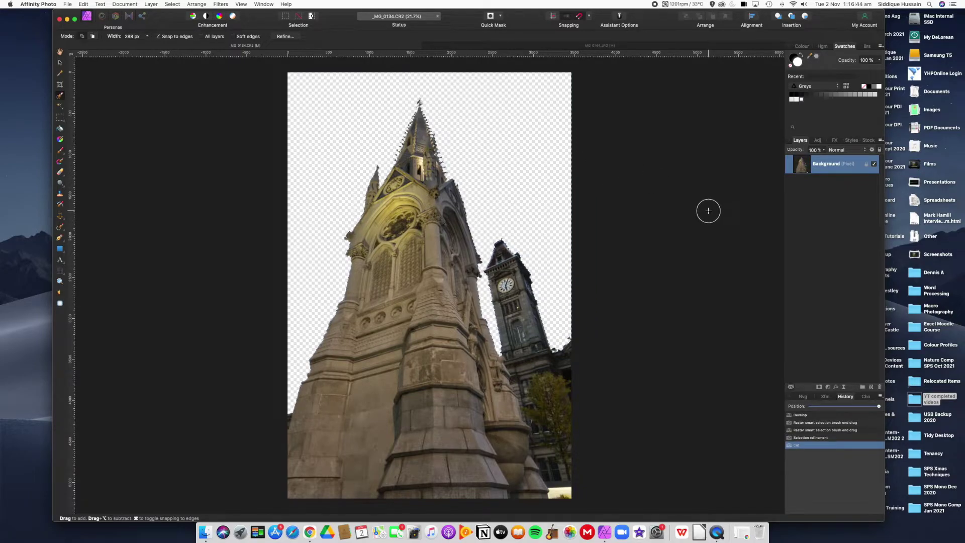
Inspect the cut-out edges of the monument and clock tower, and deselect the sky area.
scroll(462, 202, up, 5)
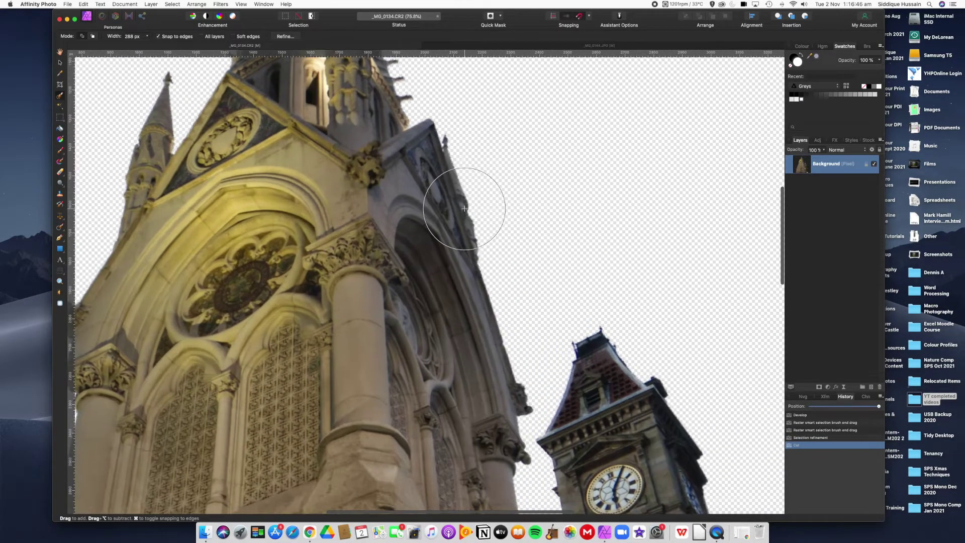
scroll(465, 208, down, 5)
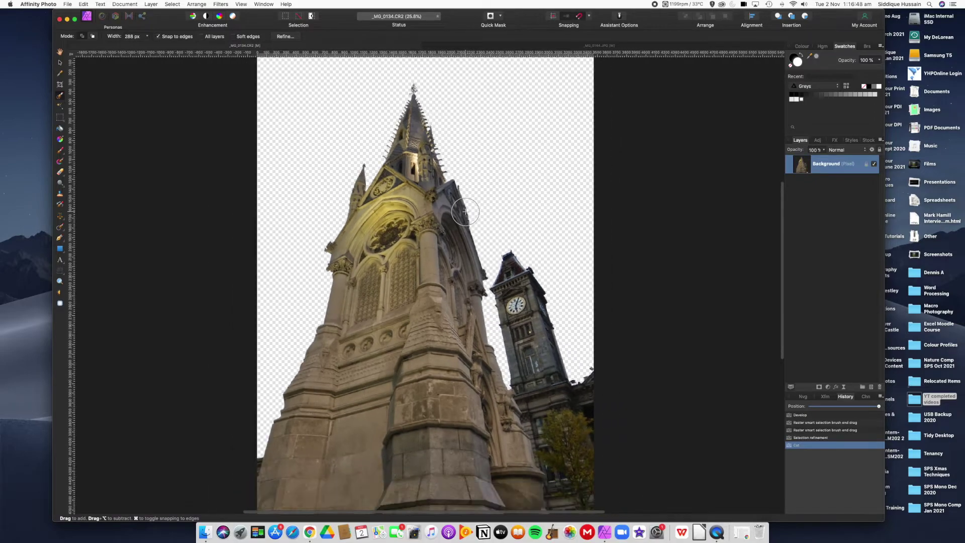
scroll(466, 211, down, 2)
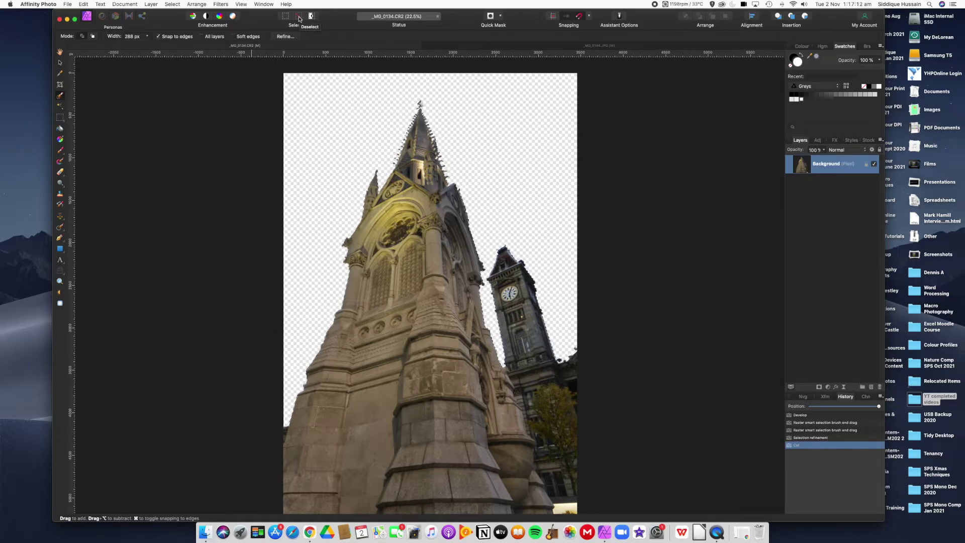
click(171, 5)
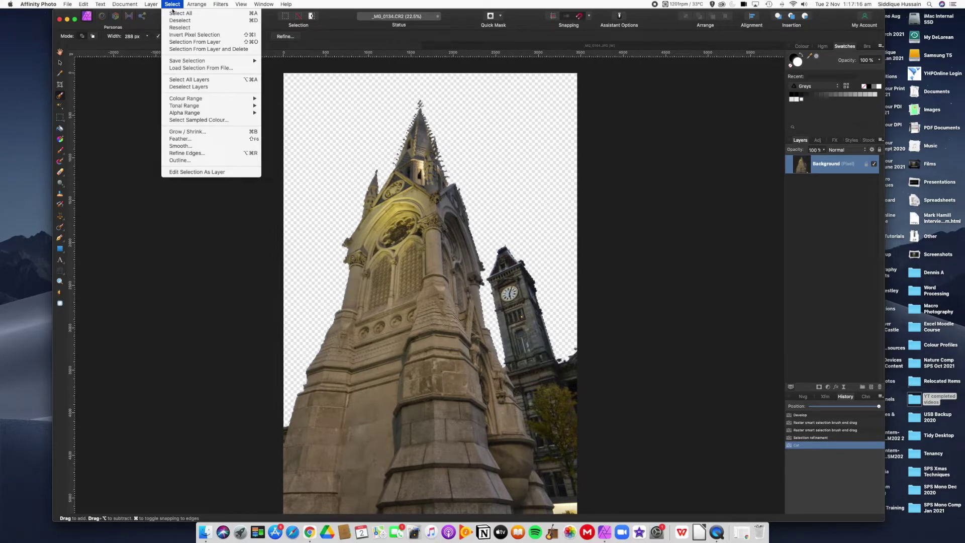
click(124, 89)
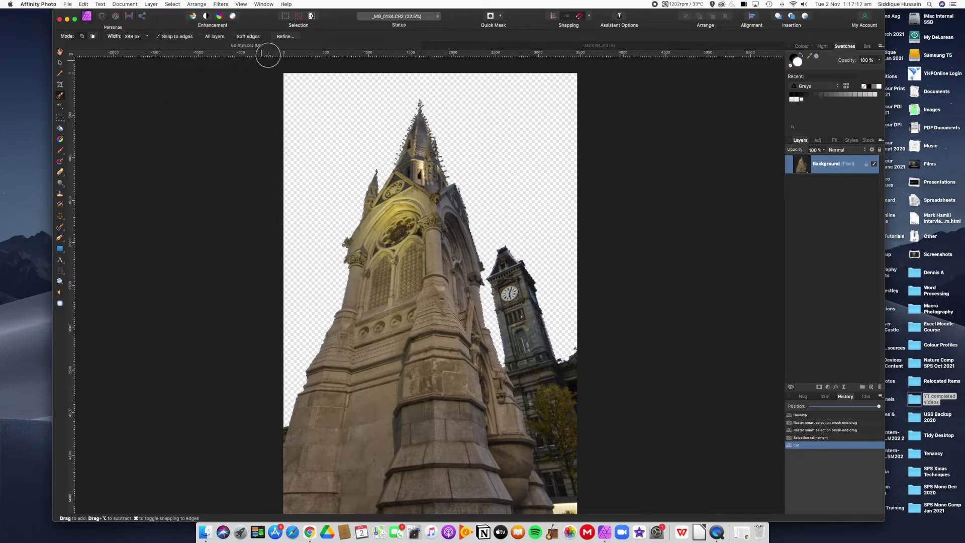
click(299, 17)
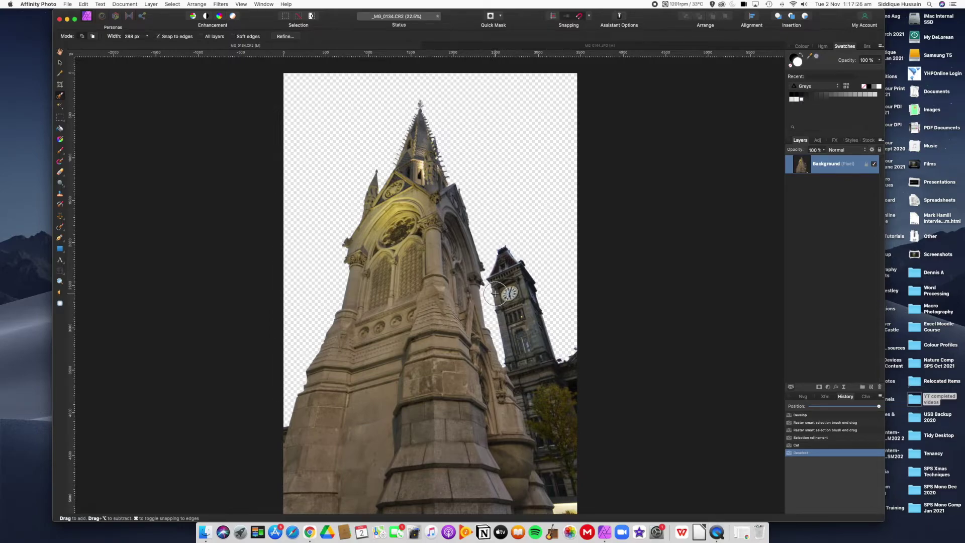
Switch to the cloud photo and make a rectangular marquee selection across its full width, leaving out a thin strip along the bottom edge.
click(537, 46)
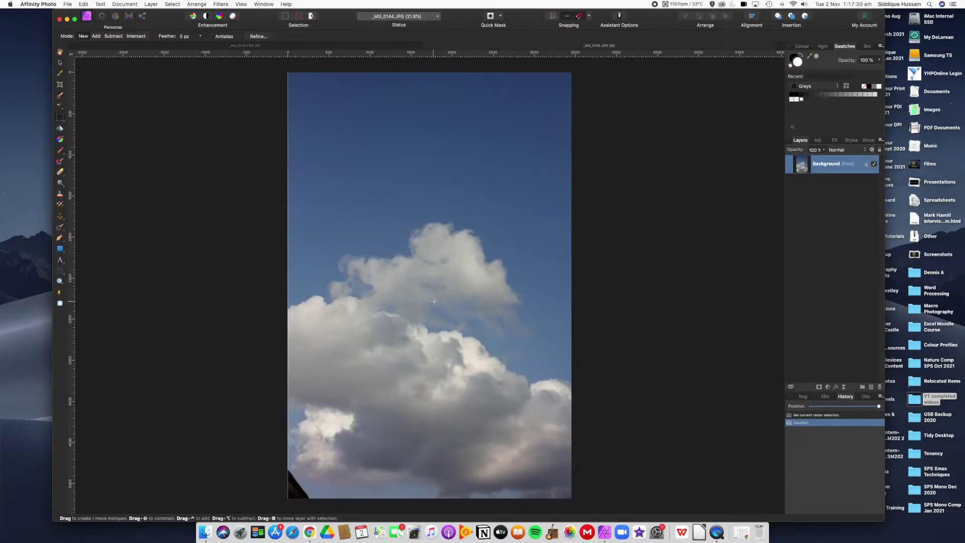
click(64, 122)
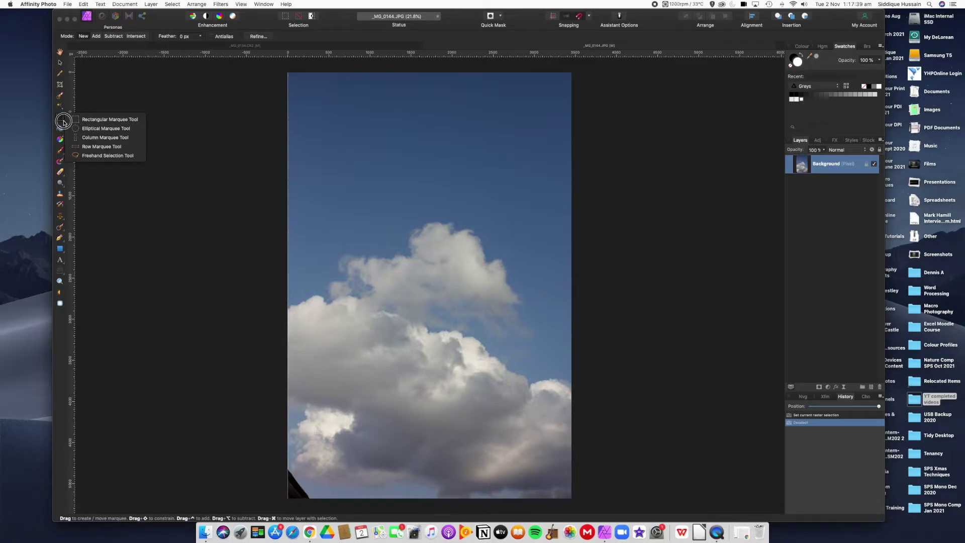
click(101, 156)
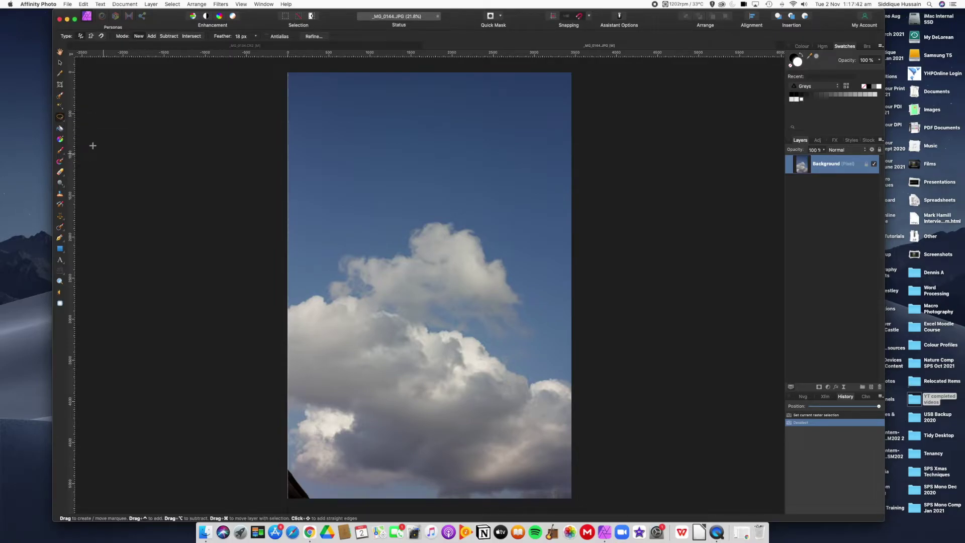
click(64, 124)
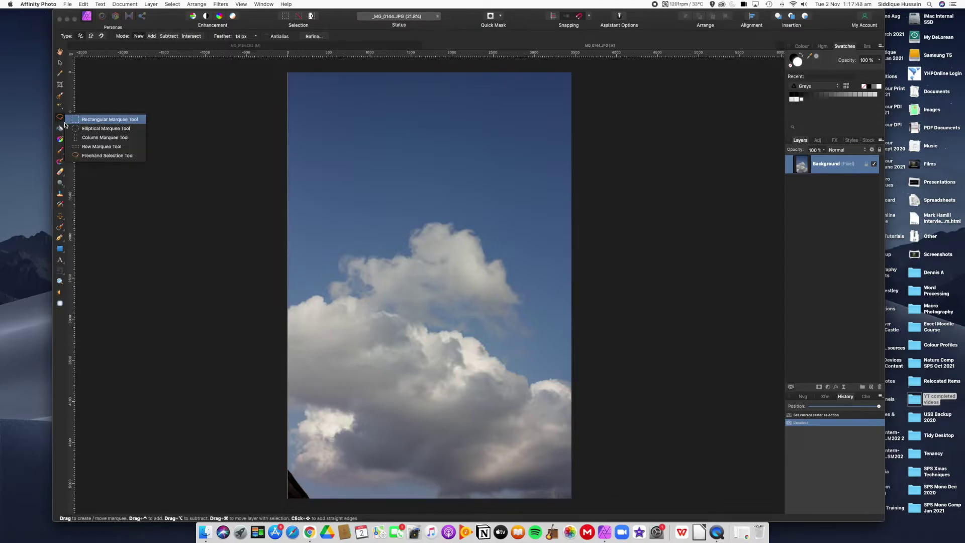
click(91, 119)
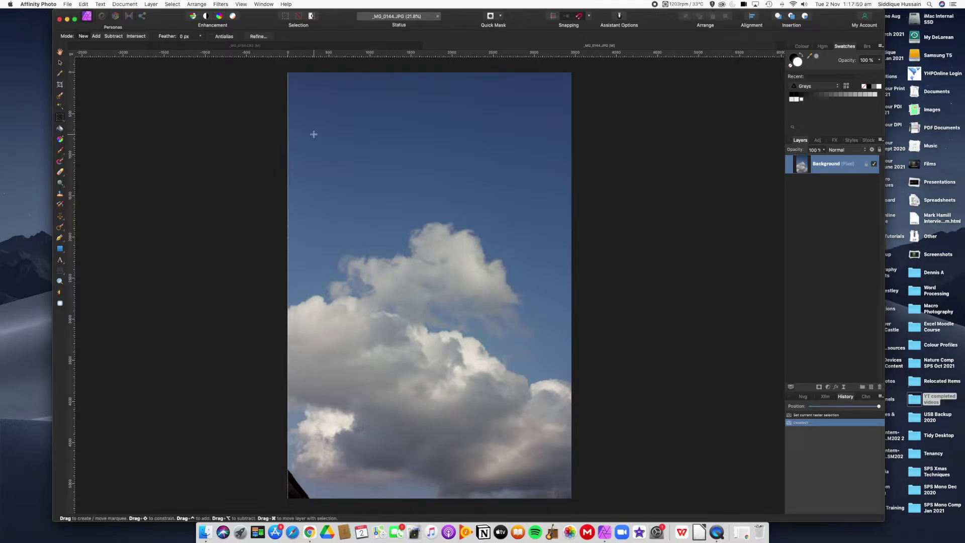
drag(289, 73, 587, 484)
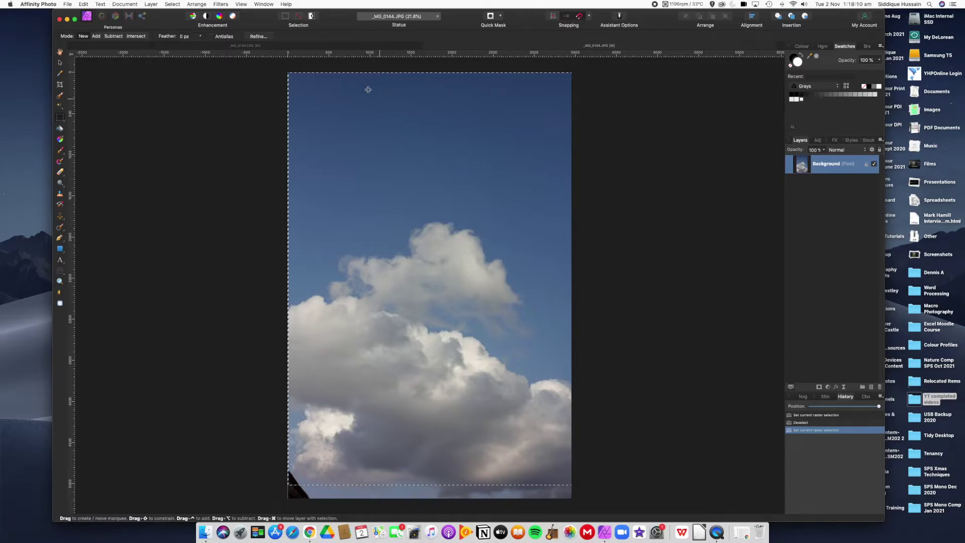
Paste the copied clouds into the monument photo and move the cloud layer beneath the monument layer.
click(345, 45)
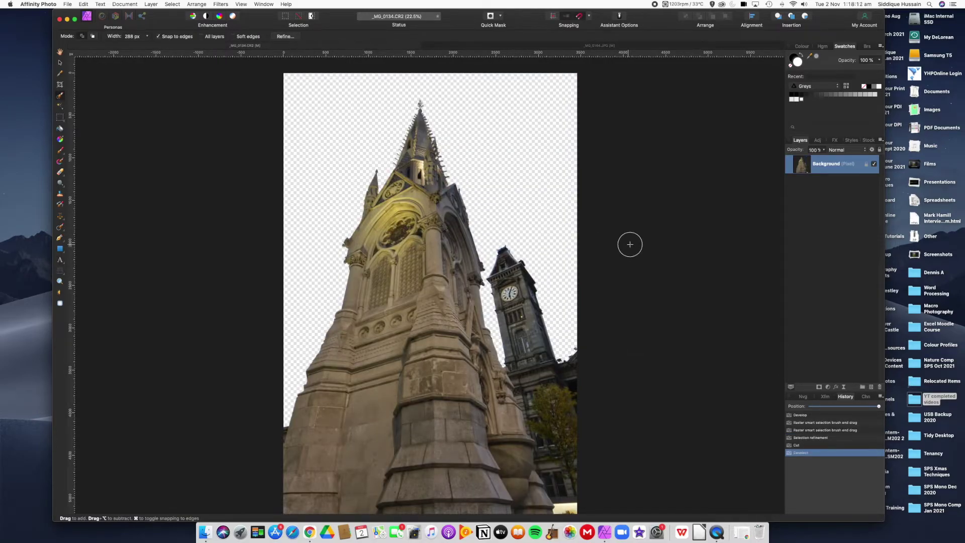
click(822, 245)
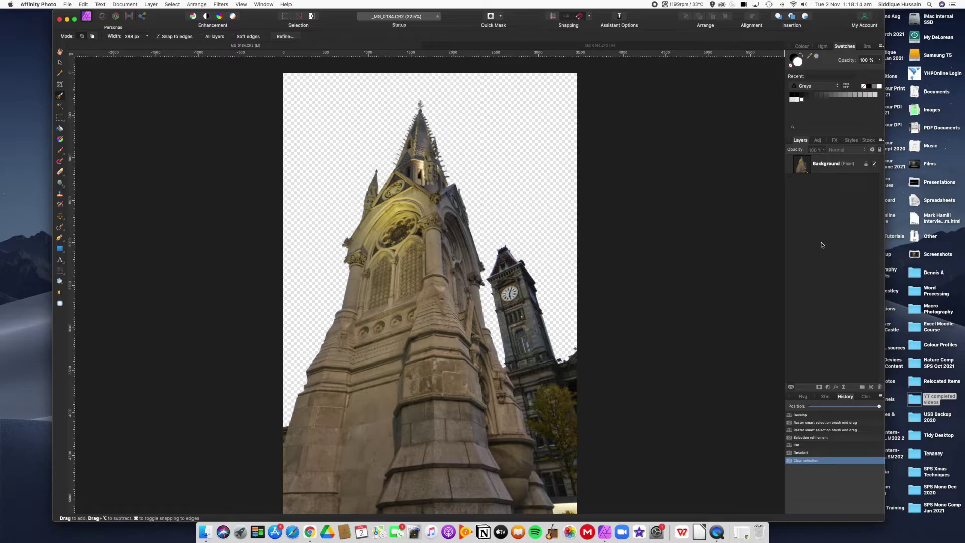
key(super+v)
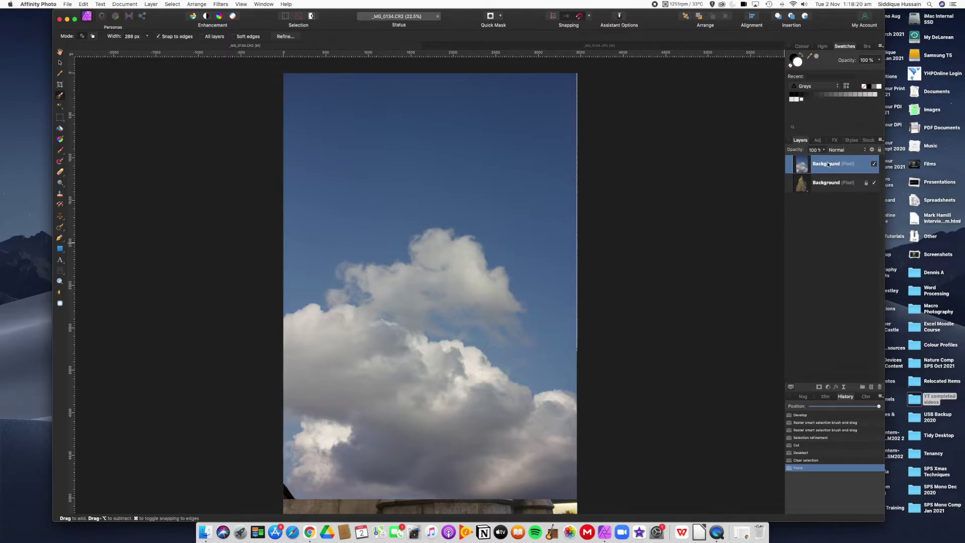
drag(825, 166, 823, 203)
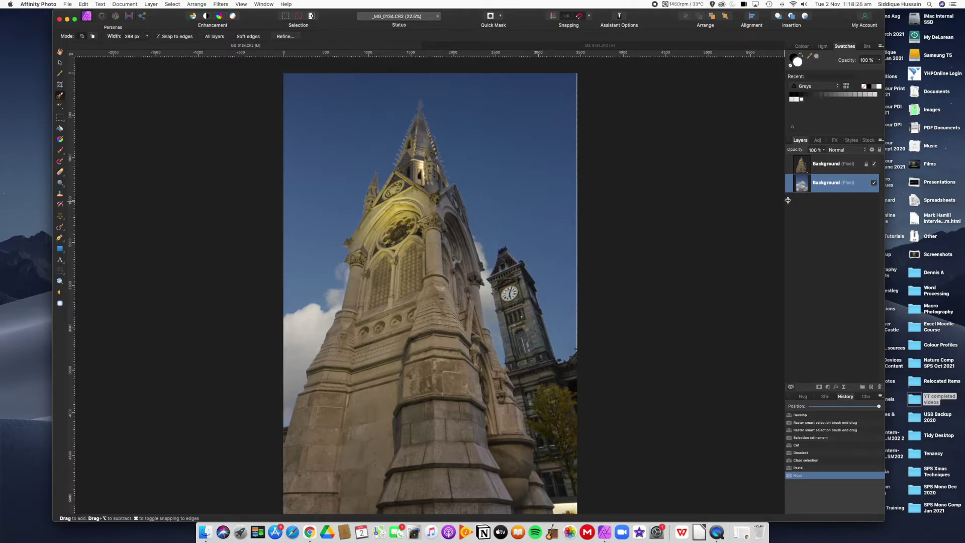
Reposition and enlarge the cloud layer with the Move tool so it fills the canvas behind the monument, and deselect it.
click(60, 64)
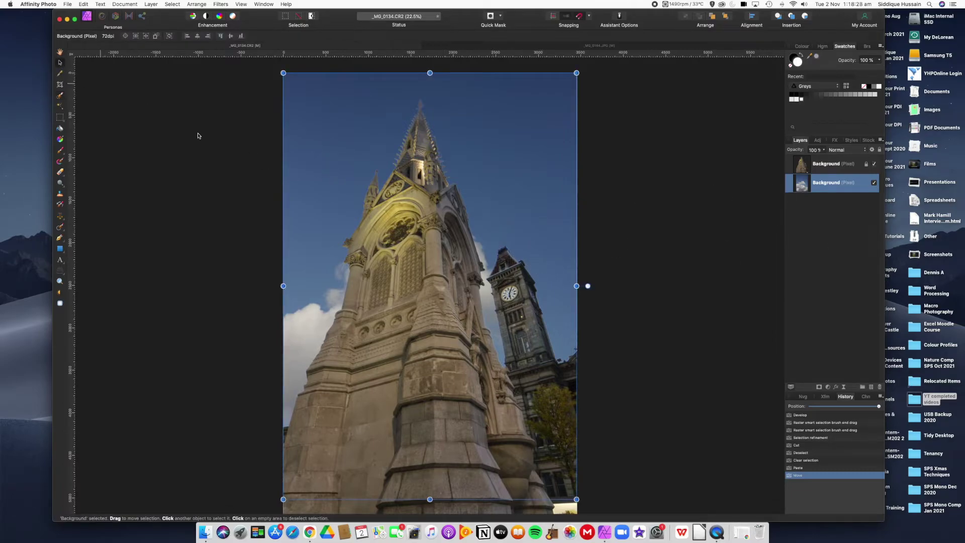
drag(499, 161, 516, 169)
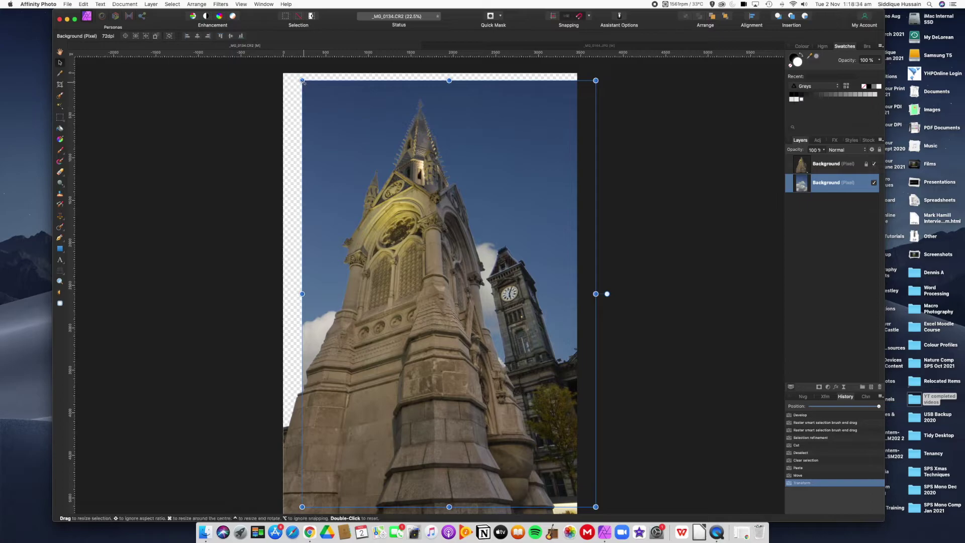
drag(302, 80, 284, 69)
drag(513, 183, 509, 183)
click(629, 230)
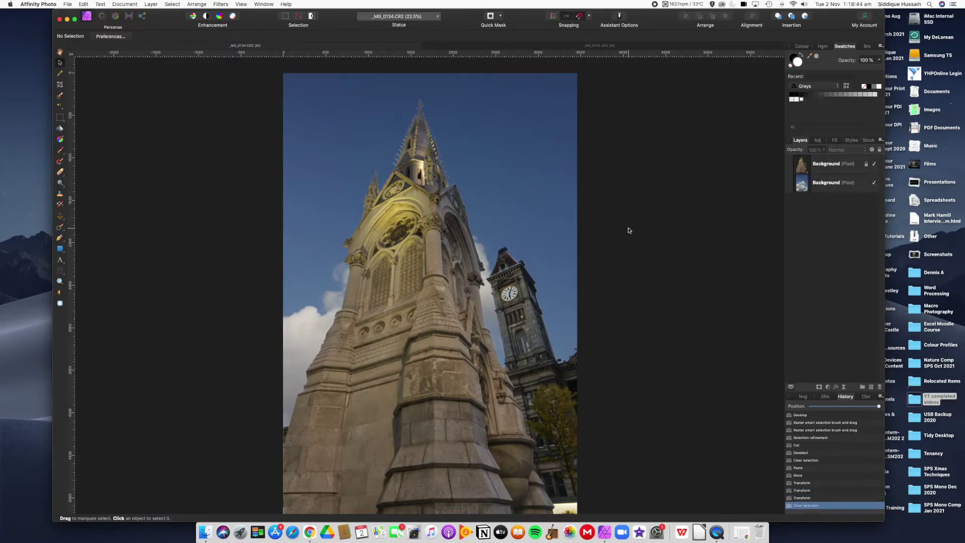
Inspect the clock tower's roof edges against the new sky up close and check the whole composite.
scroll(505, 273, up, 10)
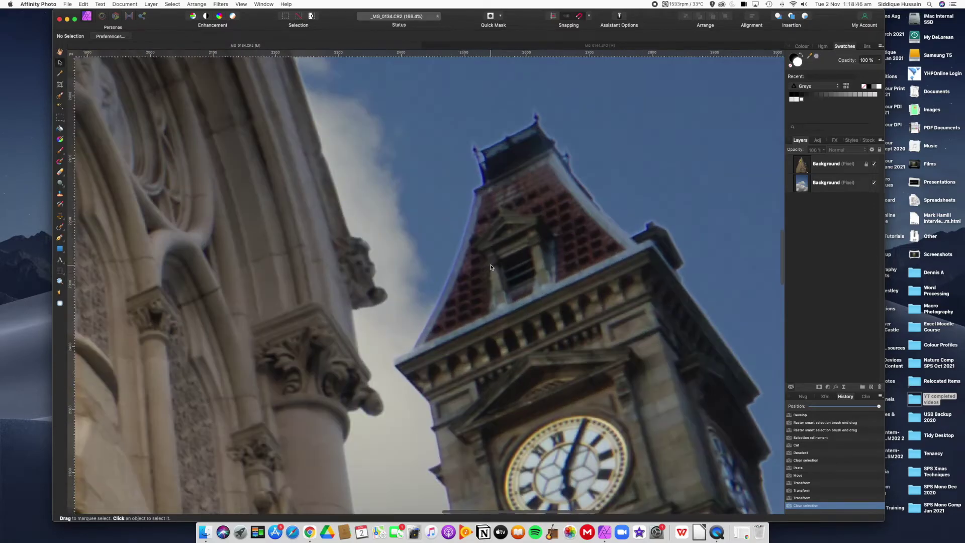
scroll(453, 277, up, 5)
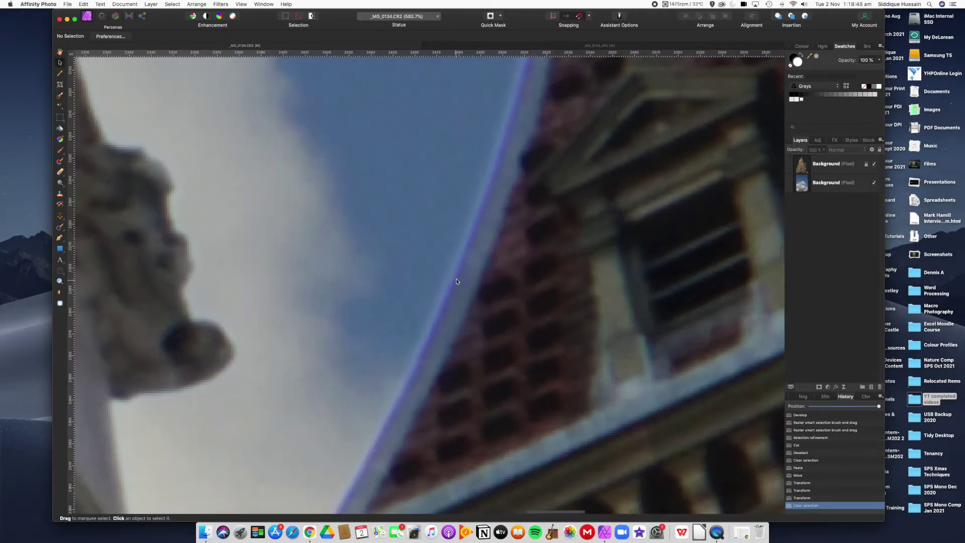
scroll(454, 279, down, 10)
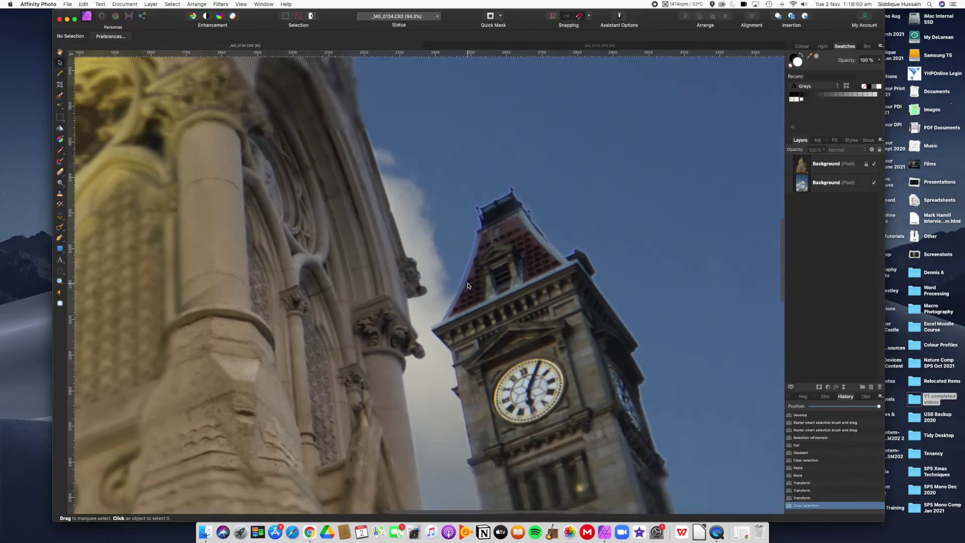
scroll(470, 293, down, 4)
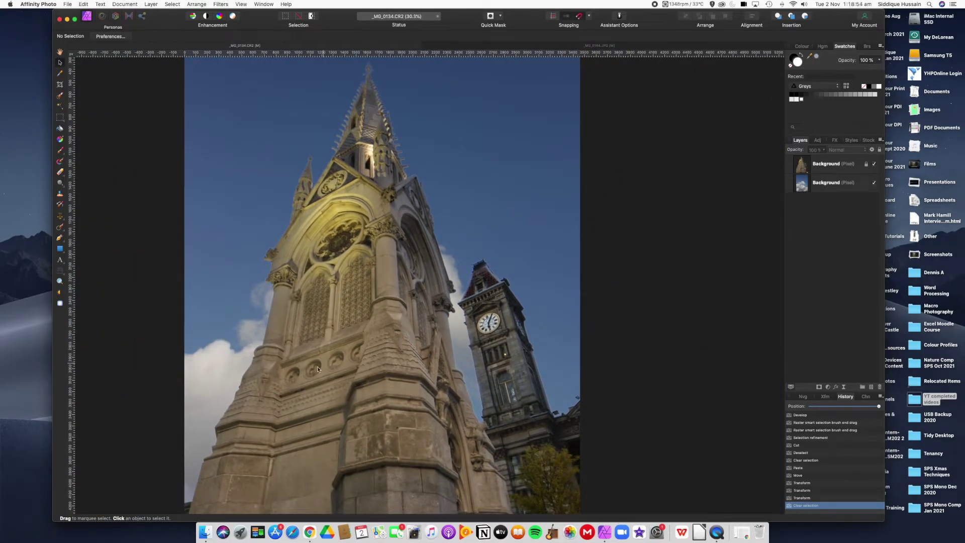
scroll(377, 363, down, 1)
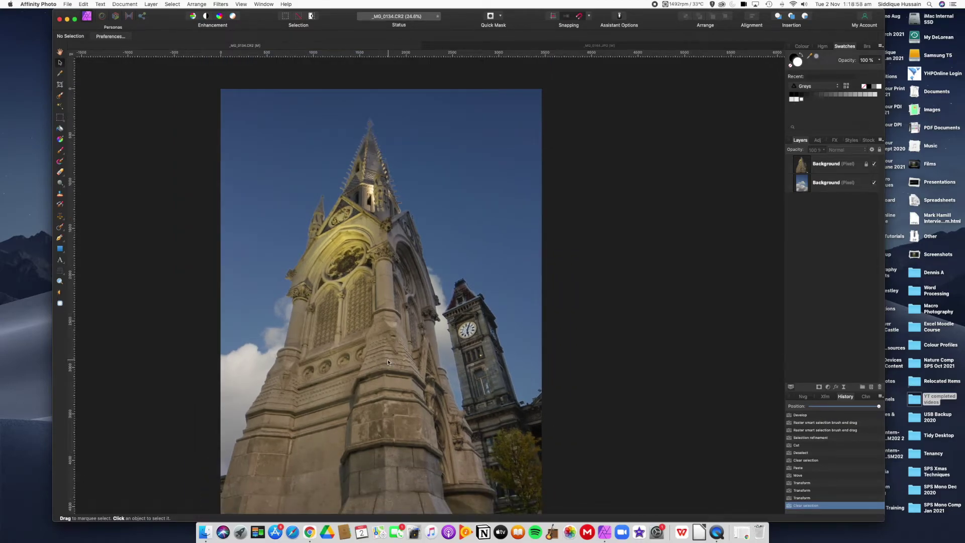
scroll(388, 361, down, 1)
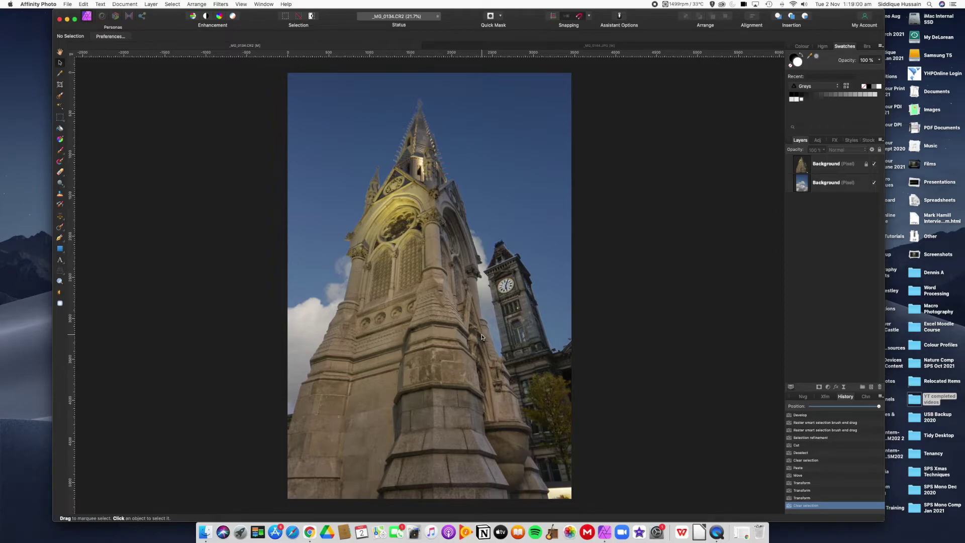
Merge the monument layer down onto the cloud layer and clear the layer selection.
right_click(830, 168)
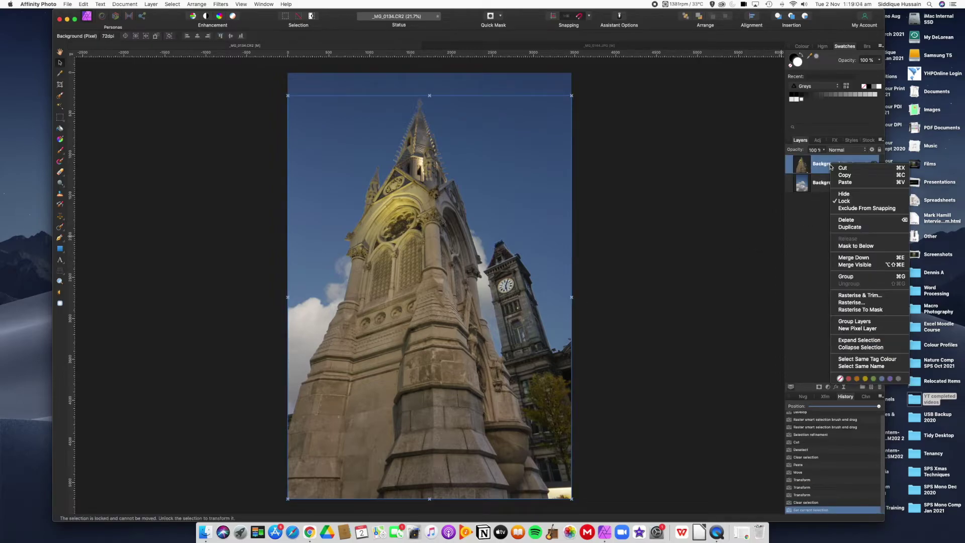
click(850, 258)
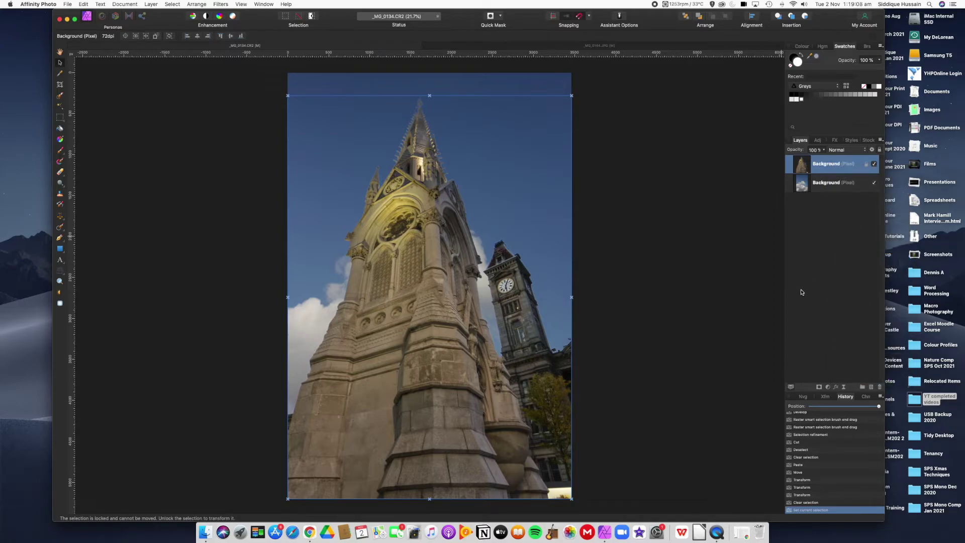
click(815, 244)
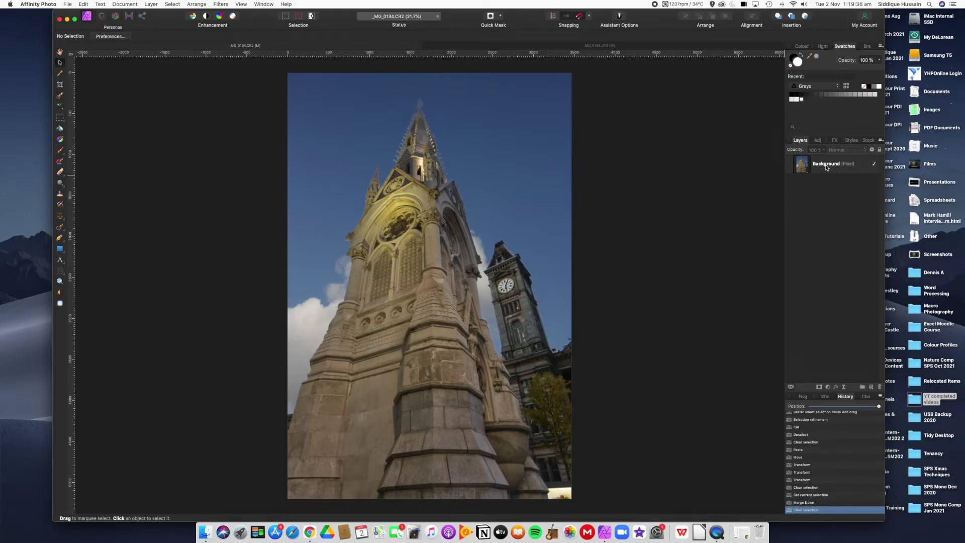
Duplicate the merged Background layer and set the upper copy's blend mode to Soft Light.
right_click(825, 167)
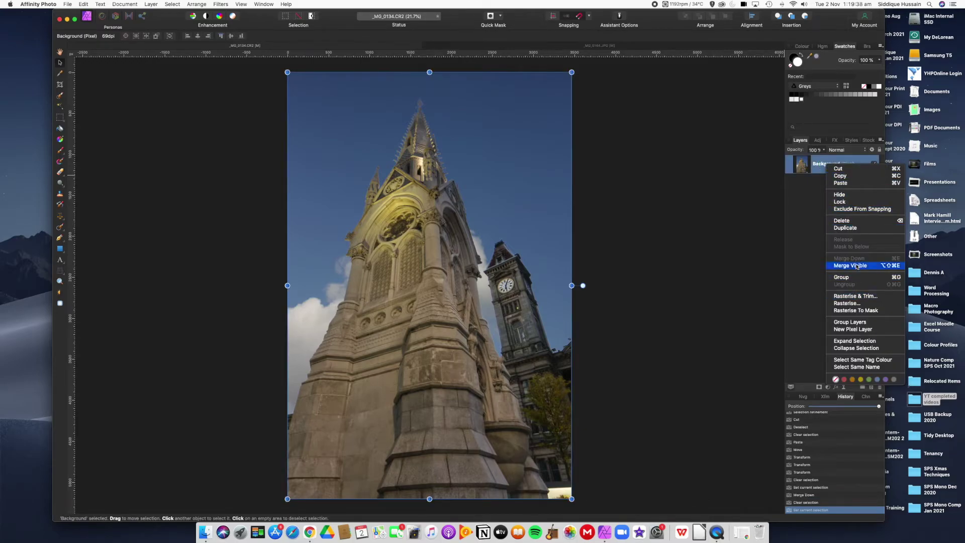
click(849, 228)
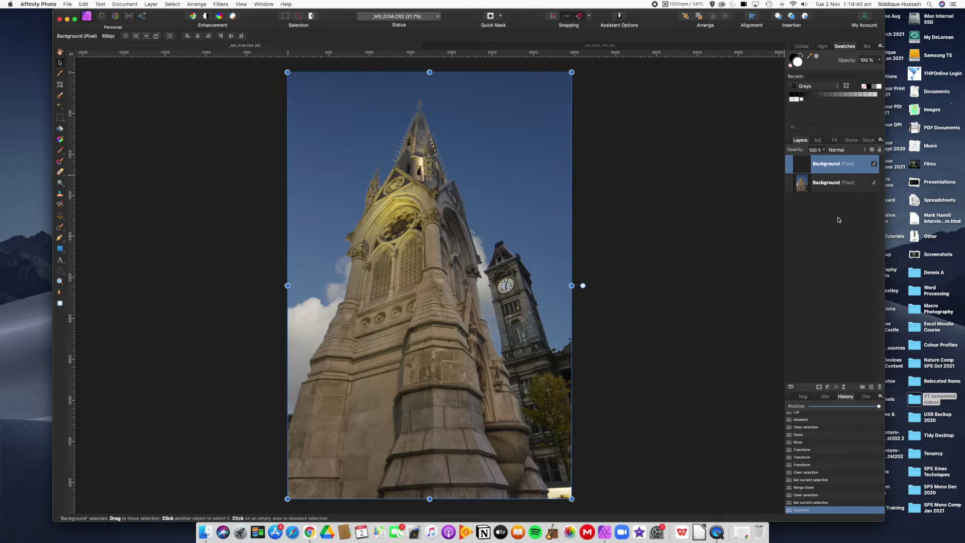
click(835, 243)
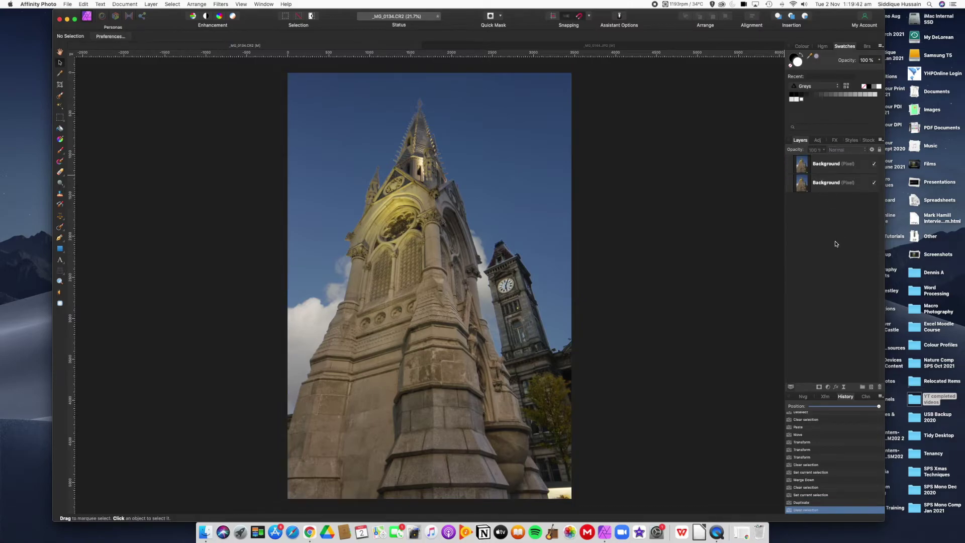
click(851, 165)
click(858, 150)
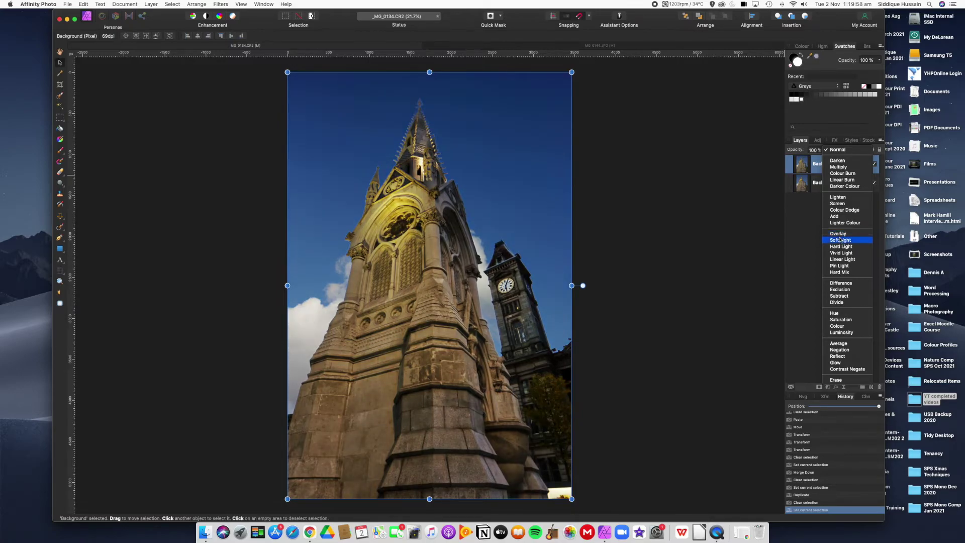
click(840, 240)
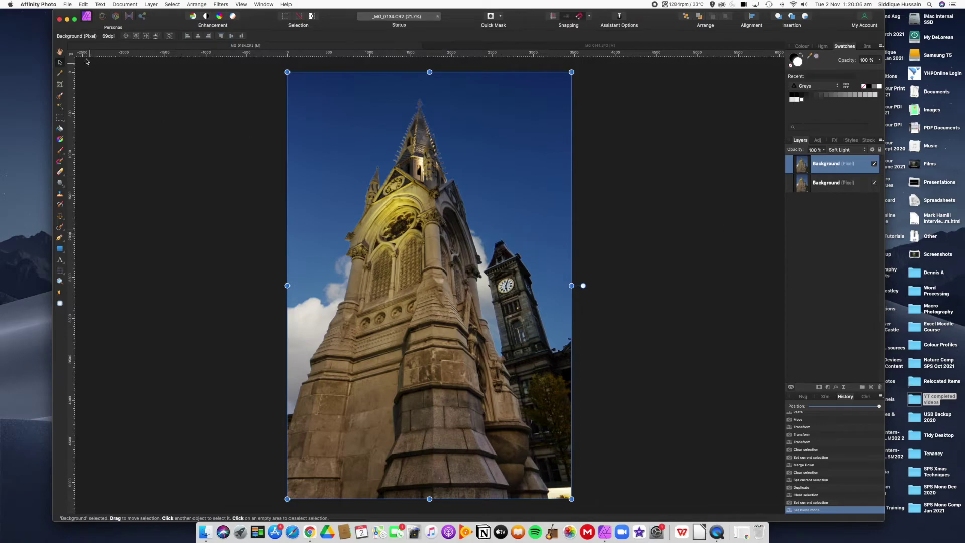
Reduce the Soft Light layer's opacity to 85% and deselect the layer.
key(h)
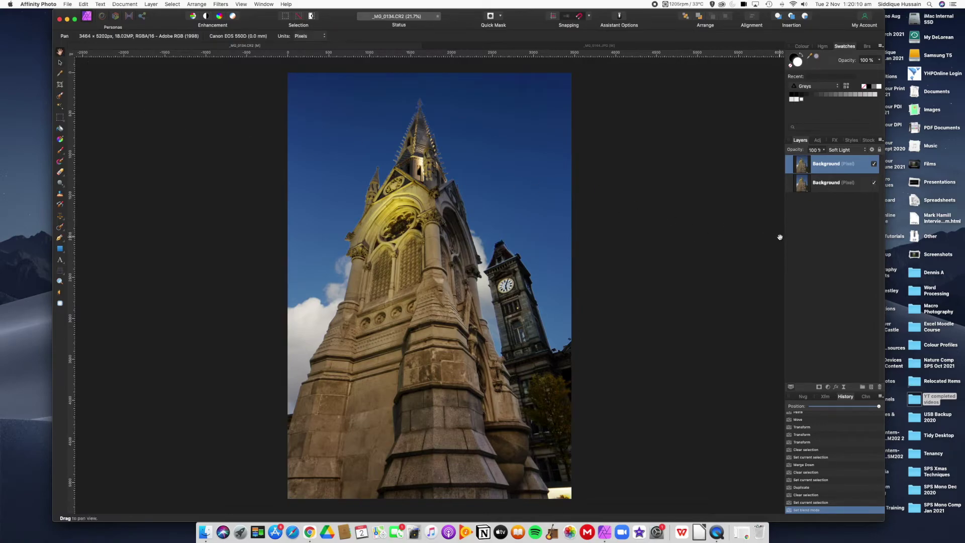
click(824, 150)
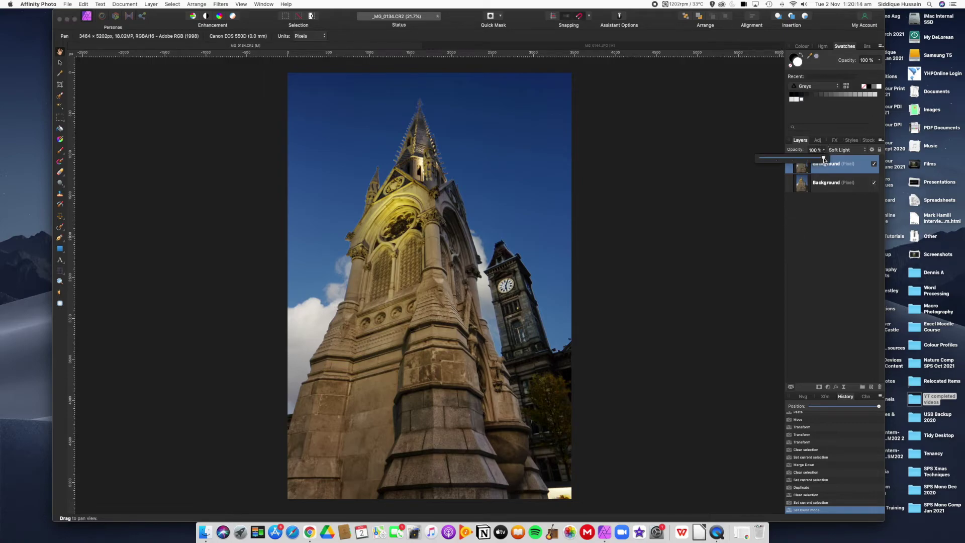
drag(824, 159, 727, 158)
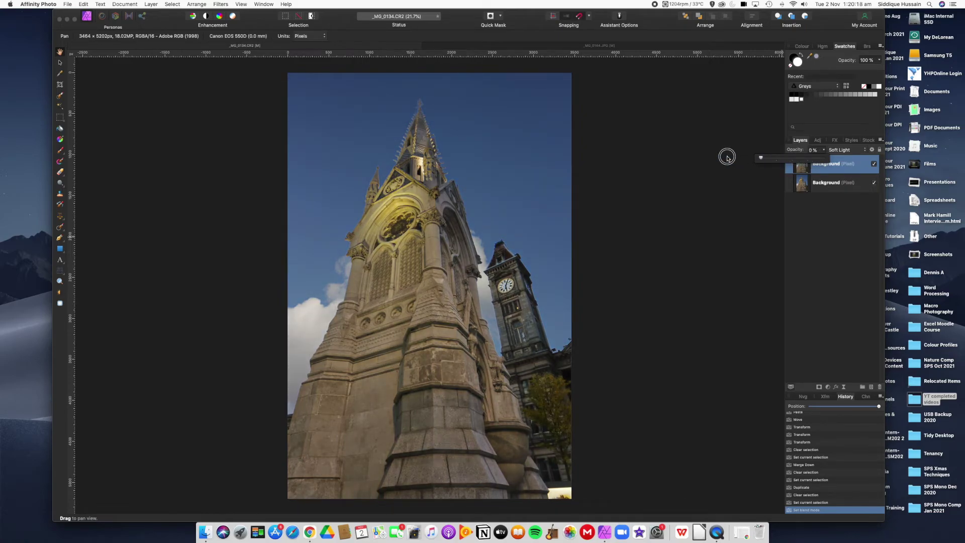
drag(727, 158, 814, 159)
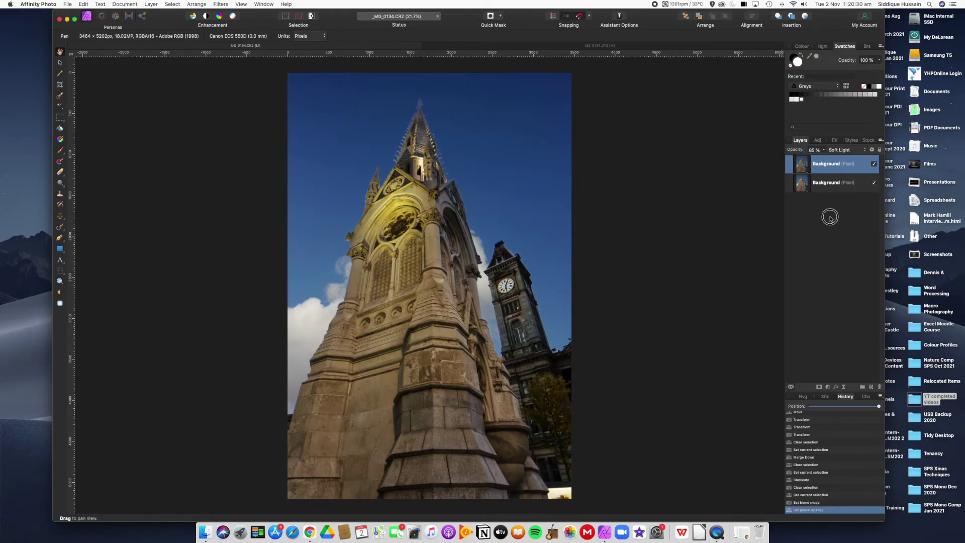
click(829, 217)
Compare the photo with and without the Soft Light layer and examine the overall composite.
click(874, 164)
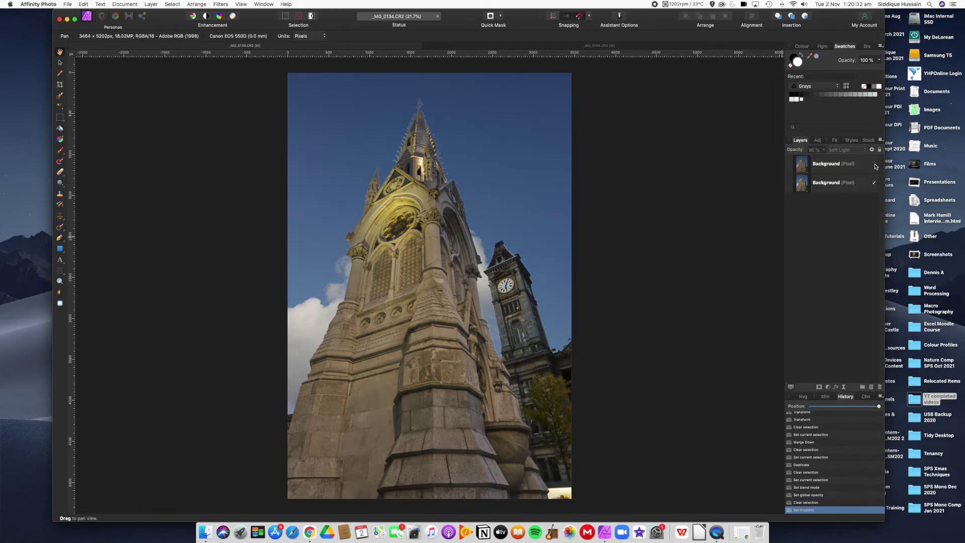
click(874, 164)
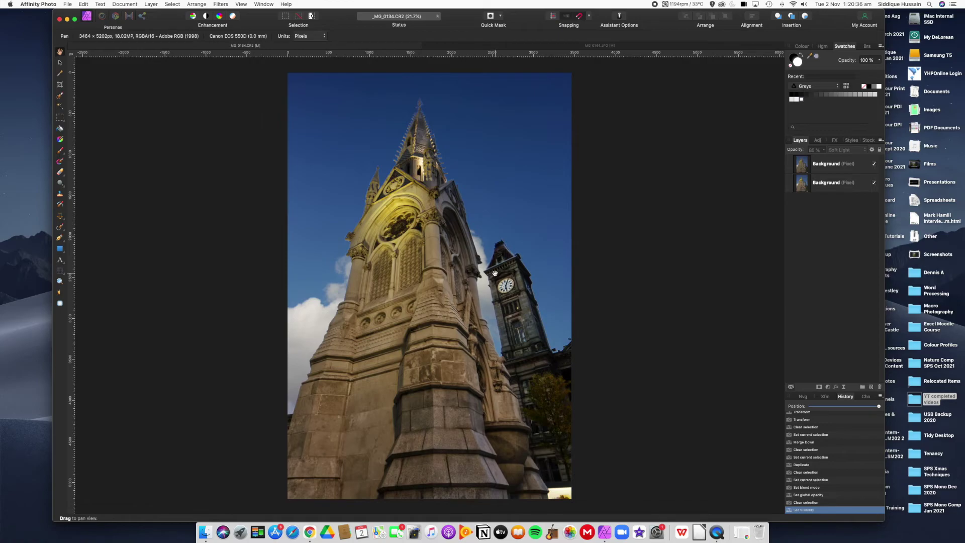
scroll(492, 274, up, 3)
scroll(492, 274, down, 4)
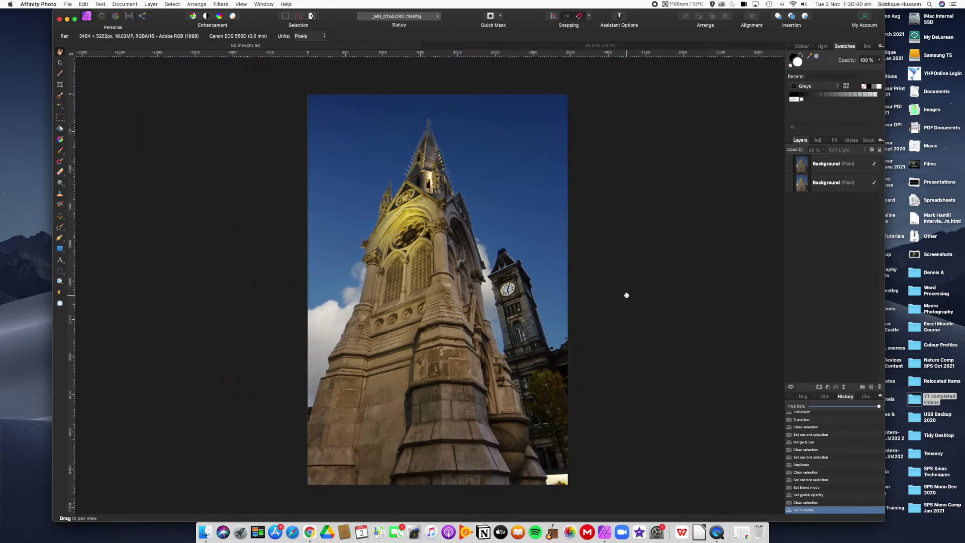
scroll(631, 297, up, 1)
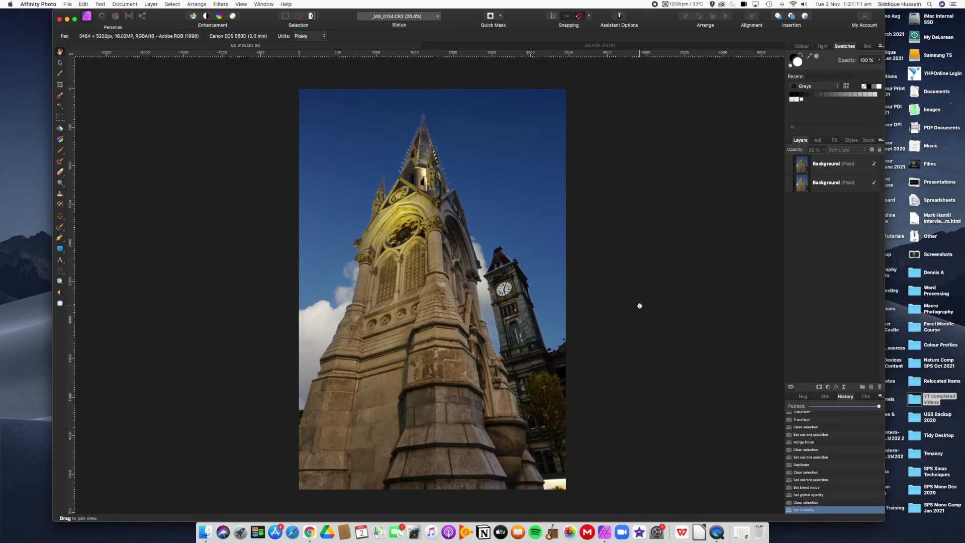
Review the JPEG export settings for the finished composite and close them without exporting.
click(68, 5)
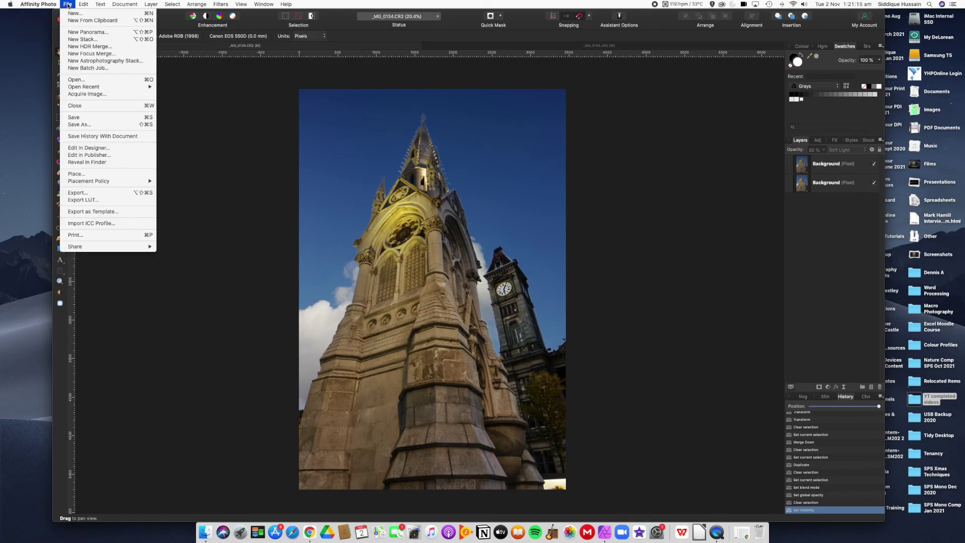
click(97, 193)
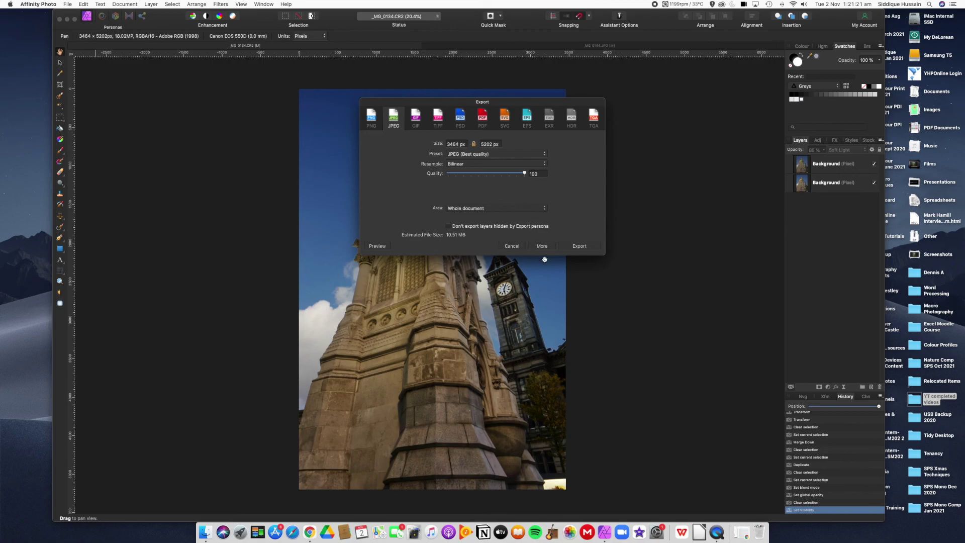
click(511, 248)
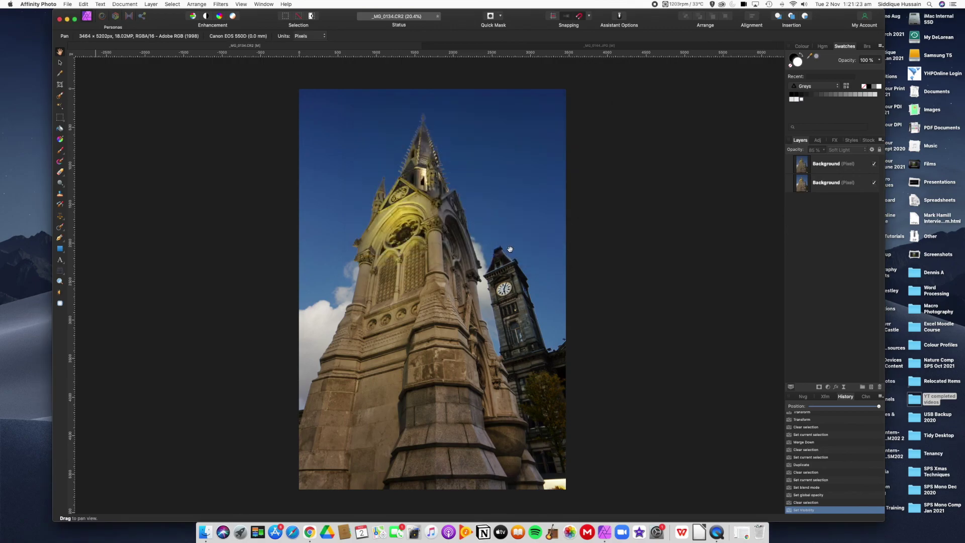